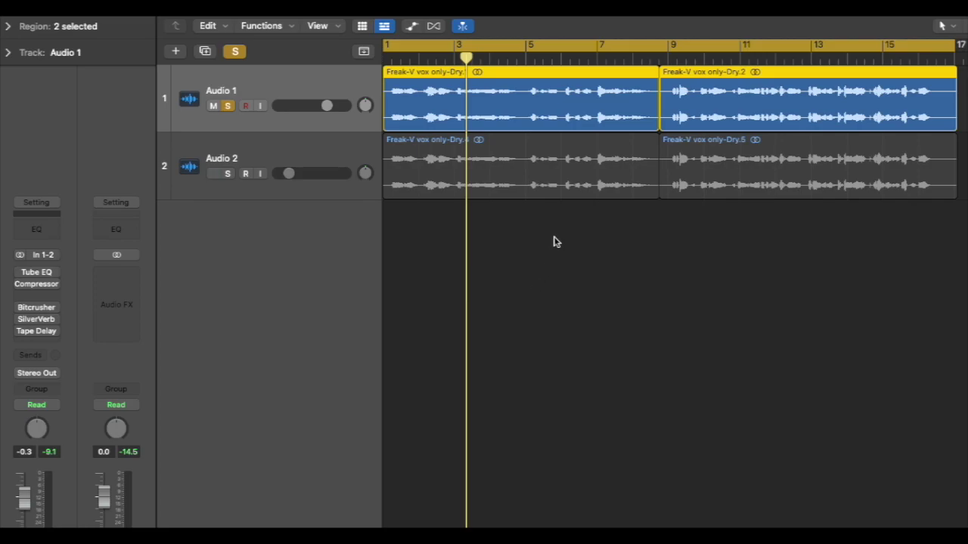
Play the unprocessed vocal on Audio 1 from the beginning of the project.
key(Return)
key(space)
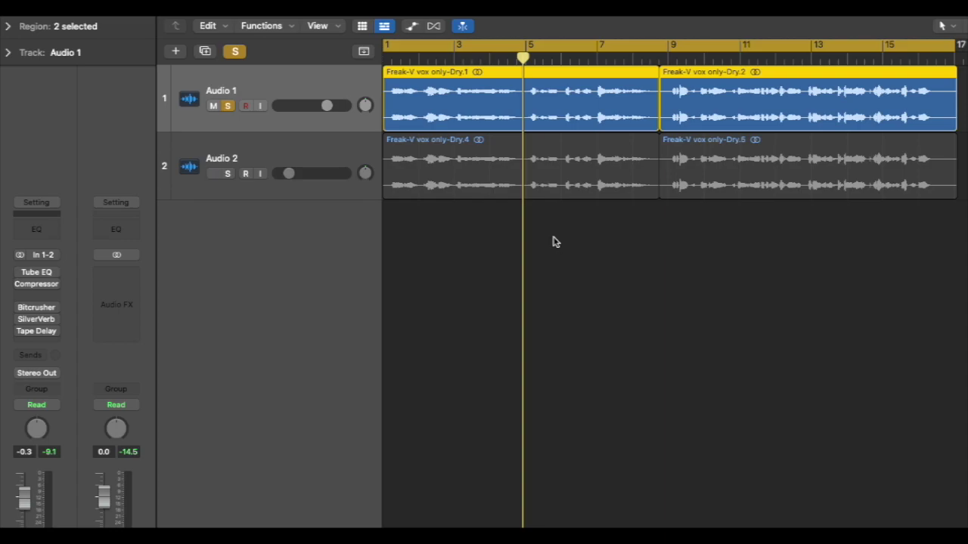
Enable the Vintage Tube EQ on Audio 1 and open its settings with all controls in view.
mouse_move(34, 277)
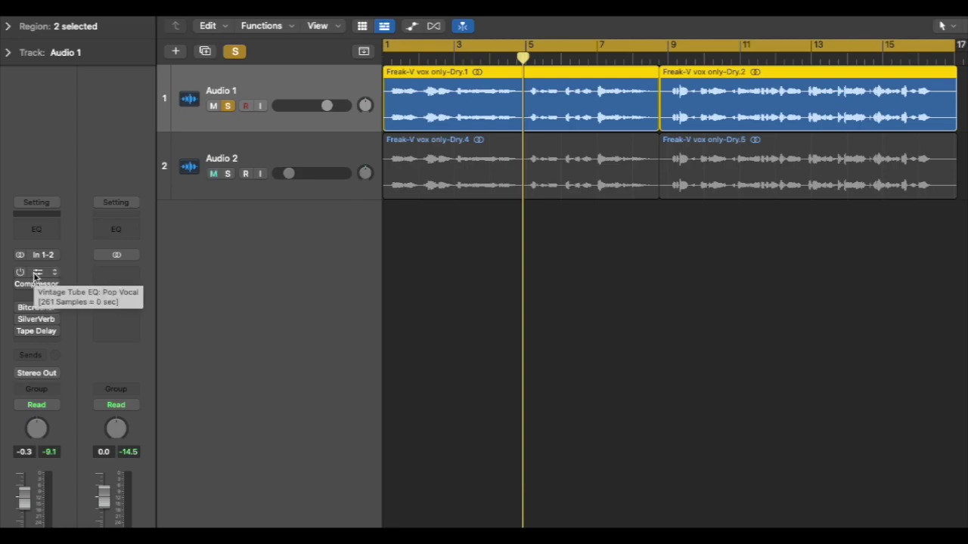
click(20, 272)
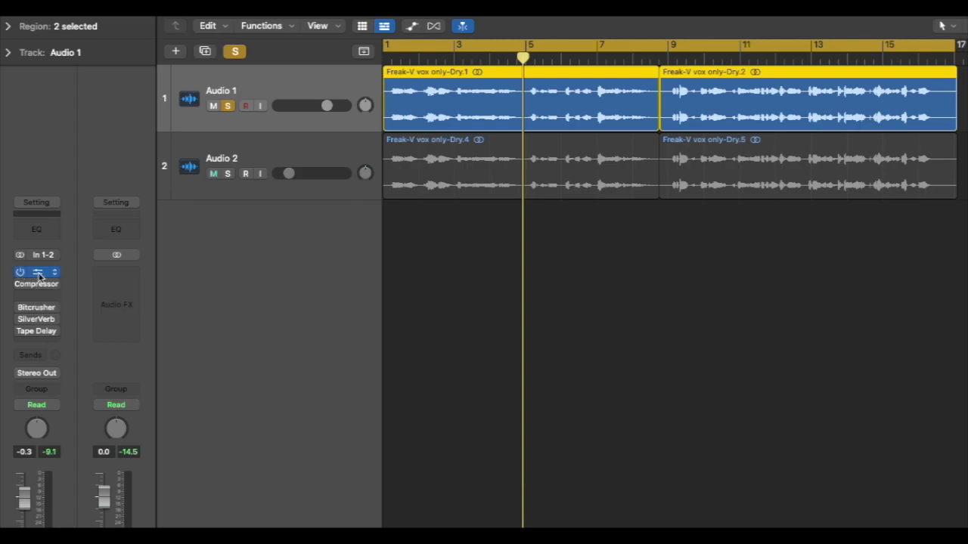
click(39, 277)
drag(879, 95, 576, 12)
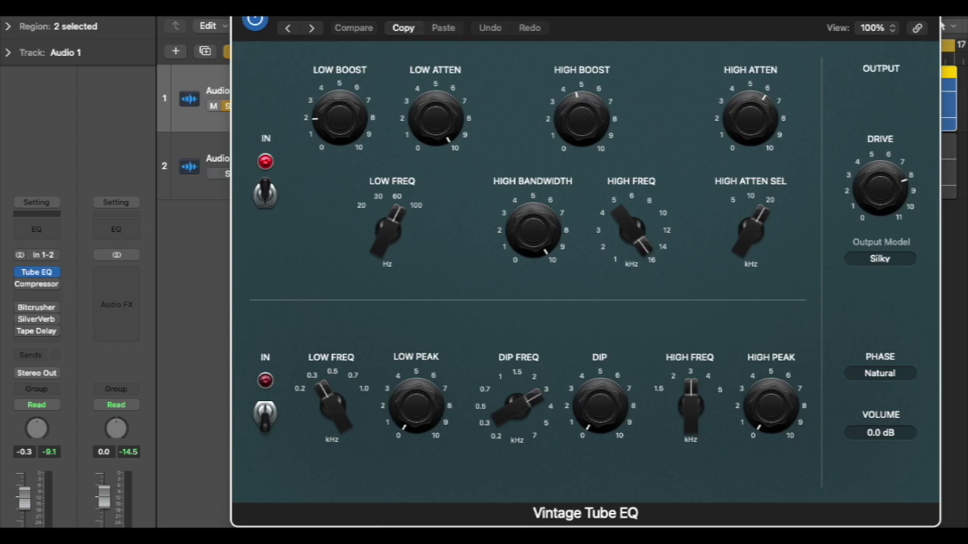
drag(635, 7, 644, 6)
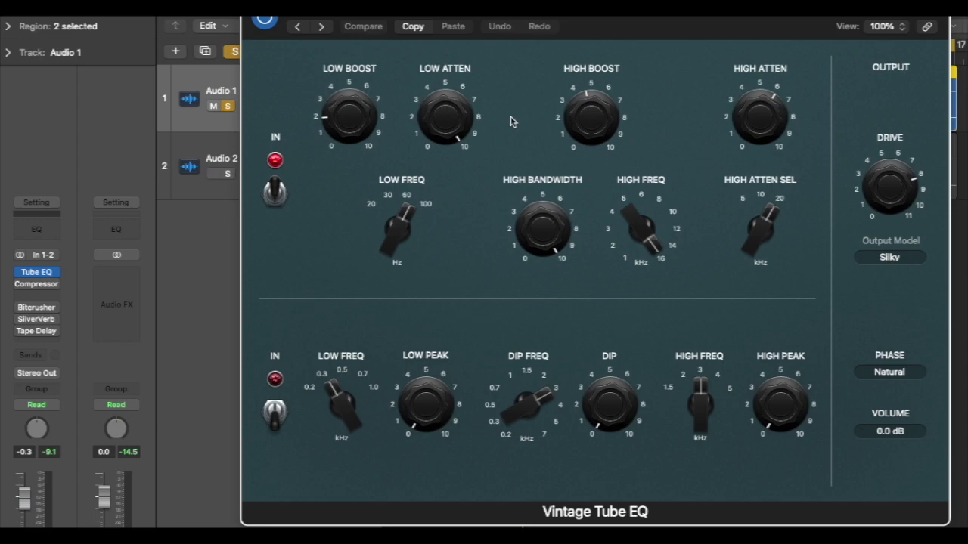
Examine the Tube EQ's drive, low boost, low attenuation, low frequency, high boost, high frequency and high attenuation settings.
mouse_move(876, 167)
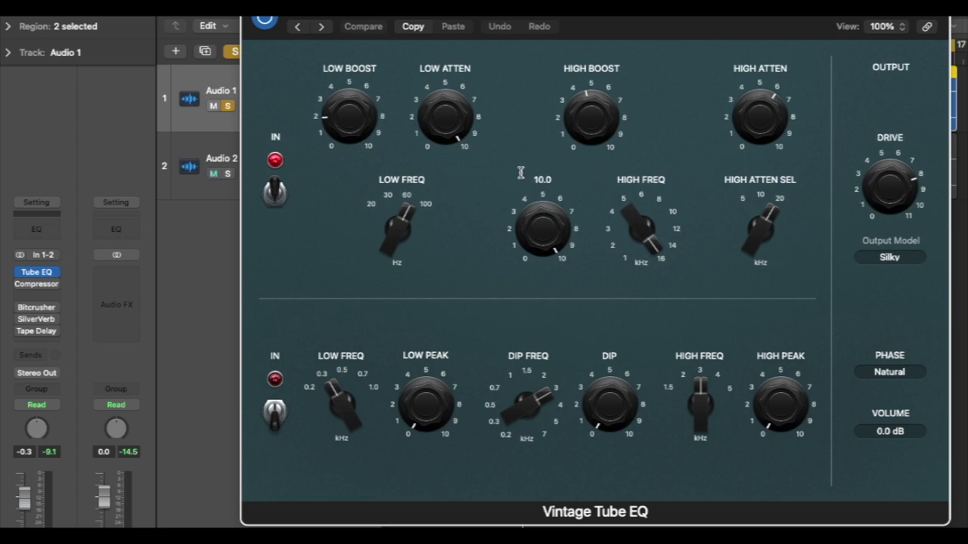
mouse_move(342, 89)
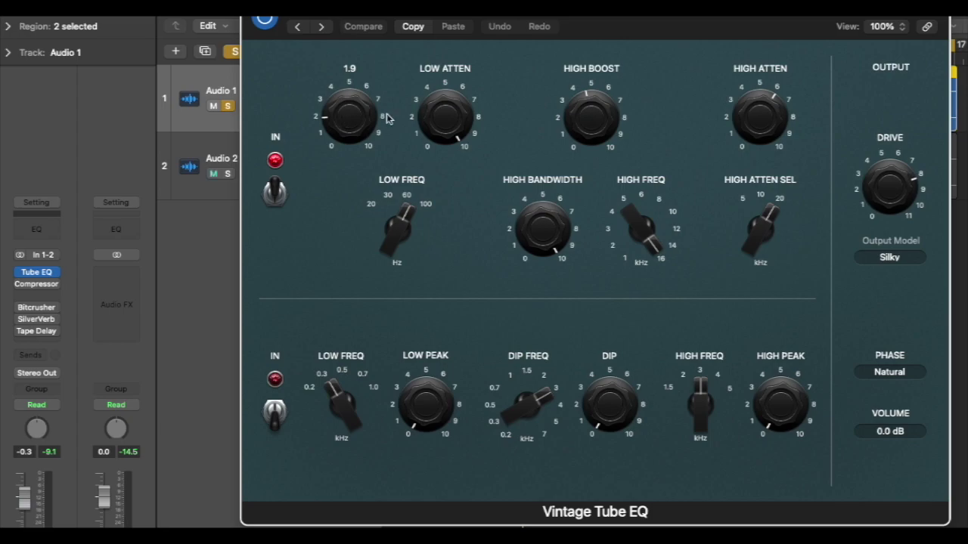
mouse_move(439, 117)
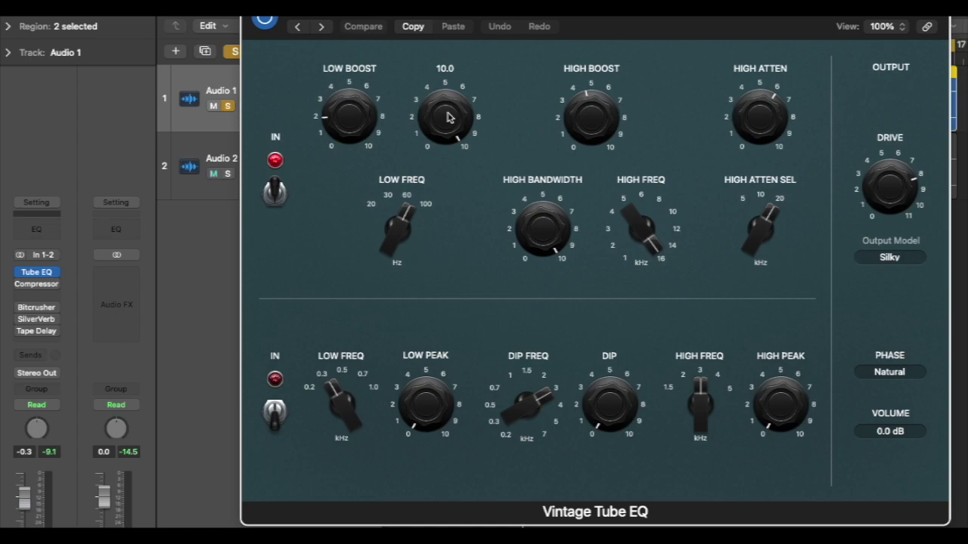
mouse_move(328, 117)
drag(446, 112, 452, 90)
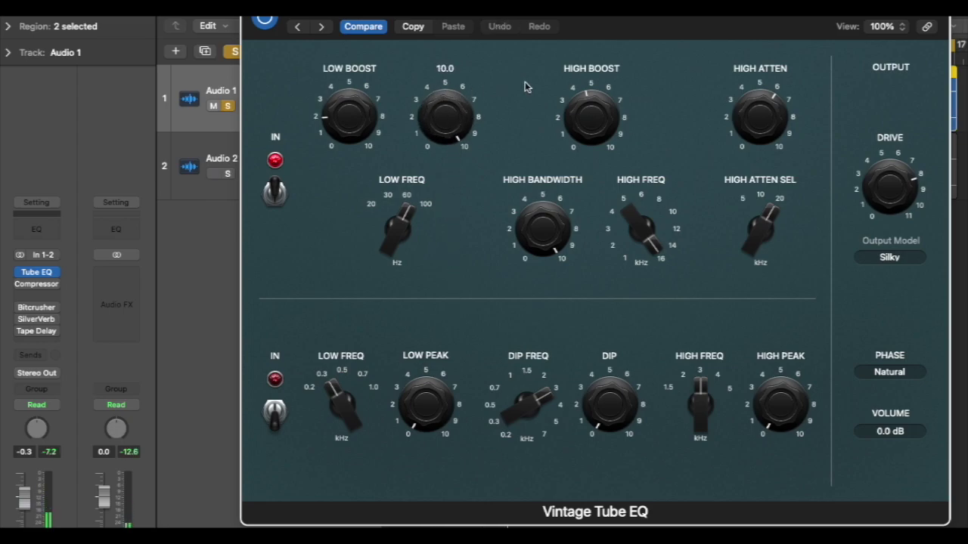
drag(409, 217, 408, 214)
mouse_move(600, 109)
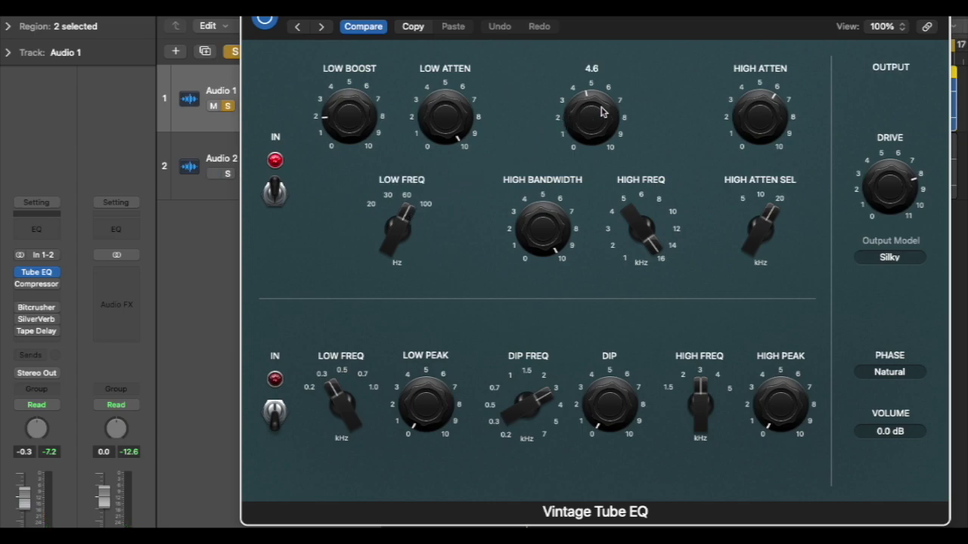
mouse_move(628, 211)
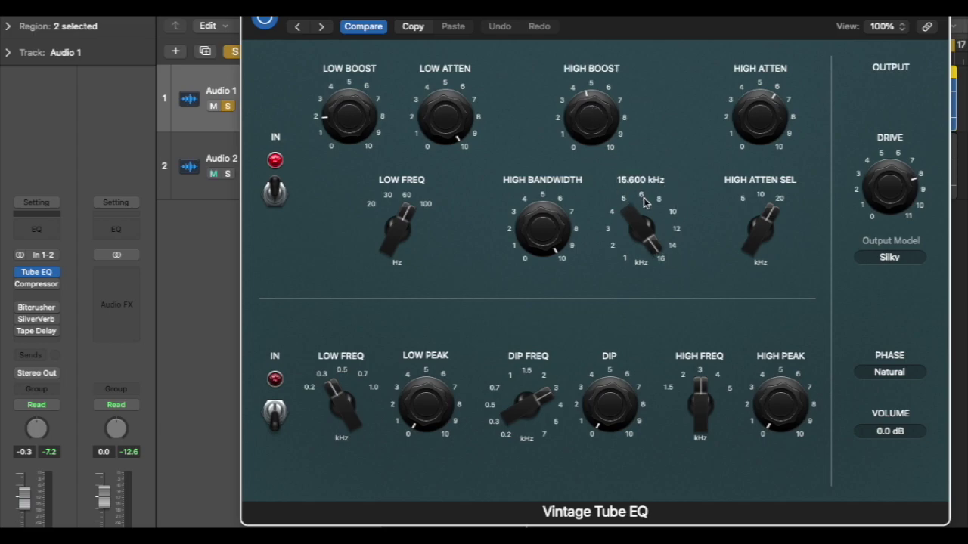
mouse_move(768, 137)
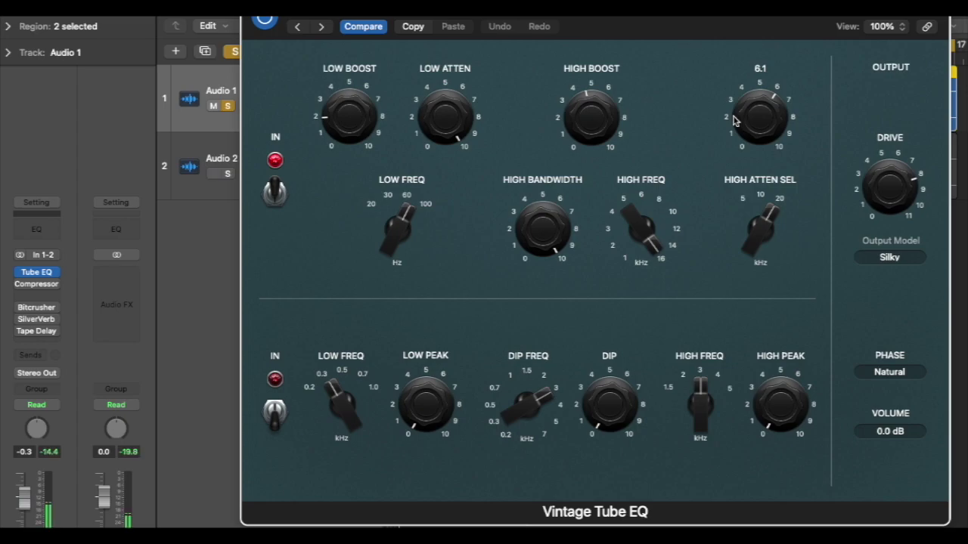
Audition the EQ's effect by lowering High Boost to 0.3 and restoring it, and by trying the High Atten control.
alt+click(599, 117)
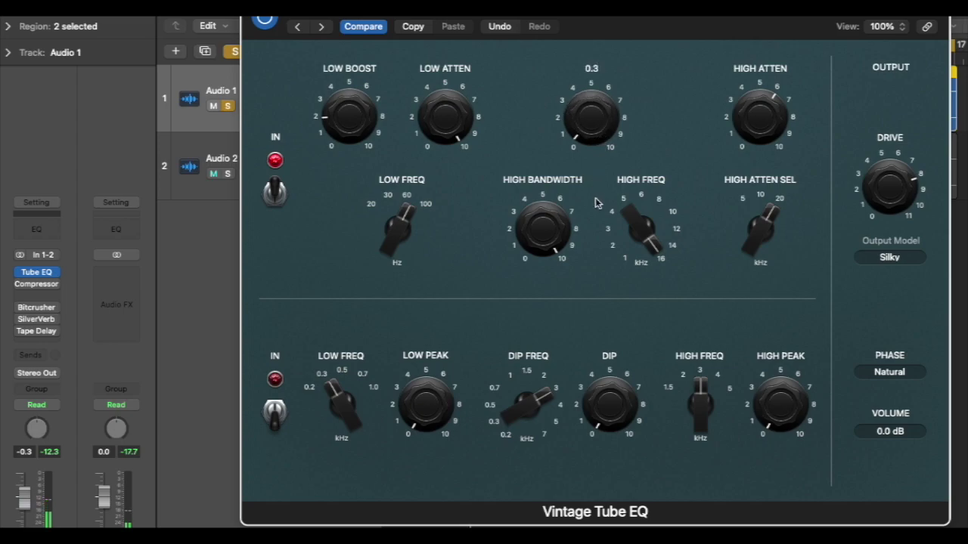
drag(595, 216, 587, 129)
click(738, 117)
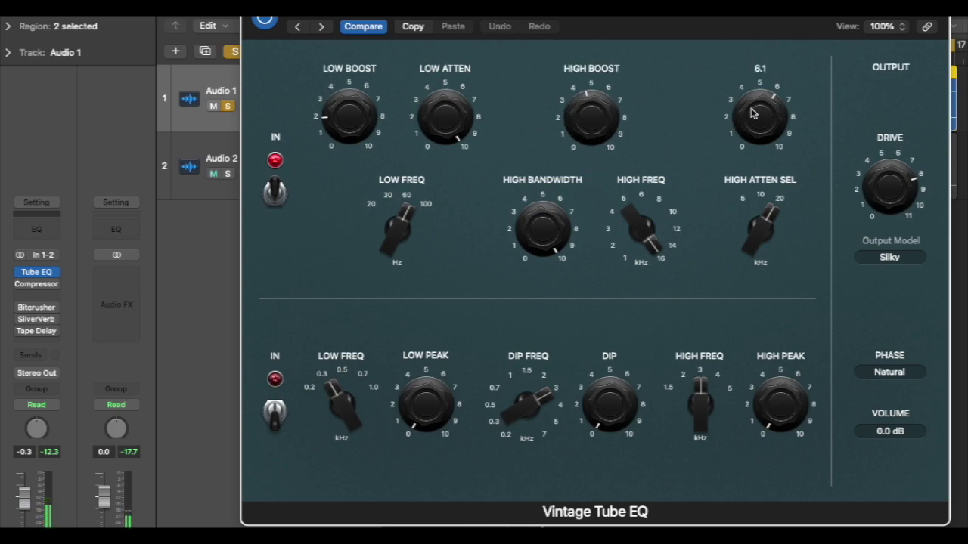
drag(754, 114, 740, 131)
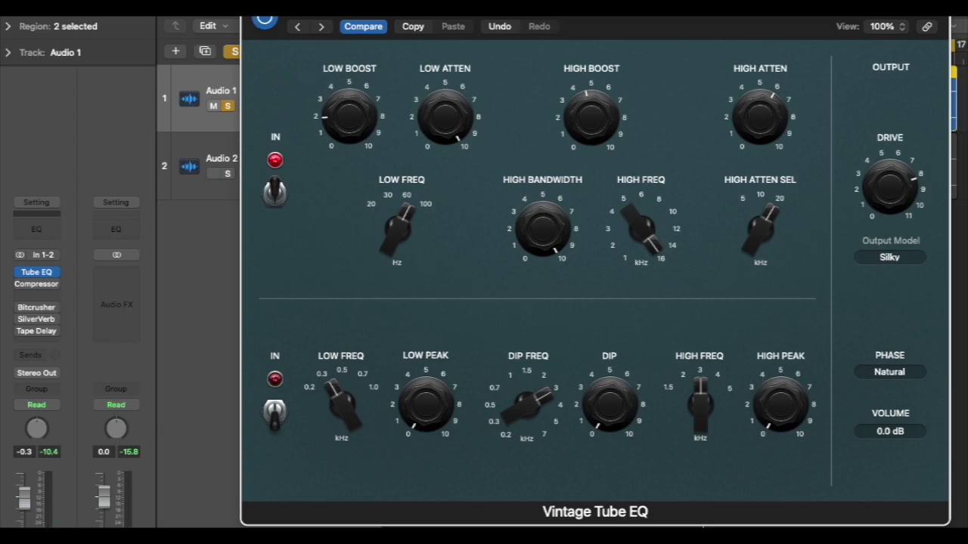
Close the Tube EQ settings and compare the playing vocal with the EQ bypassed and enabled.
click(264, 18)
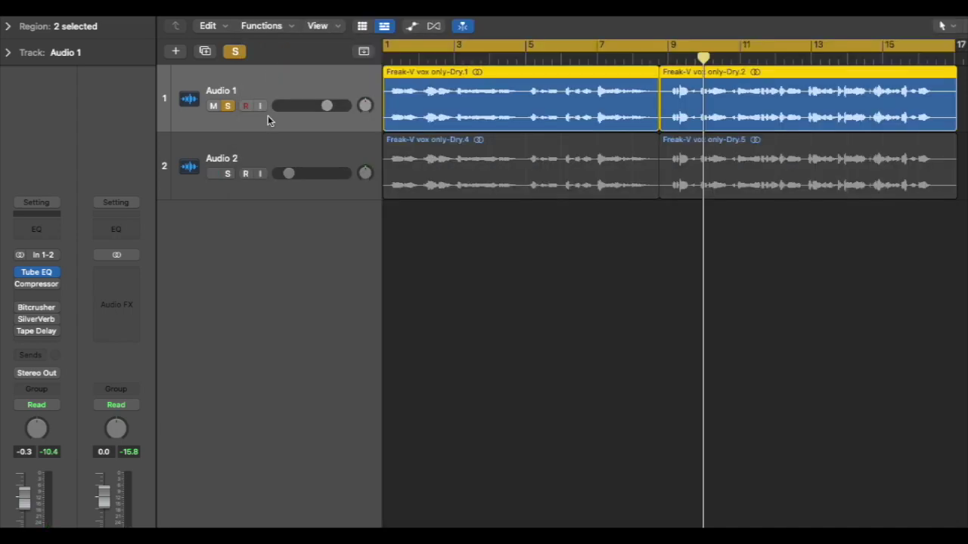
click(20, 272)
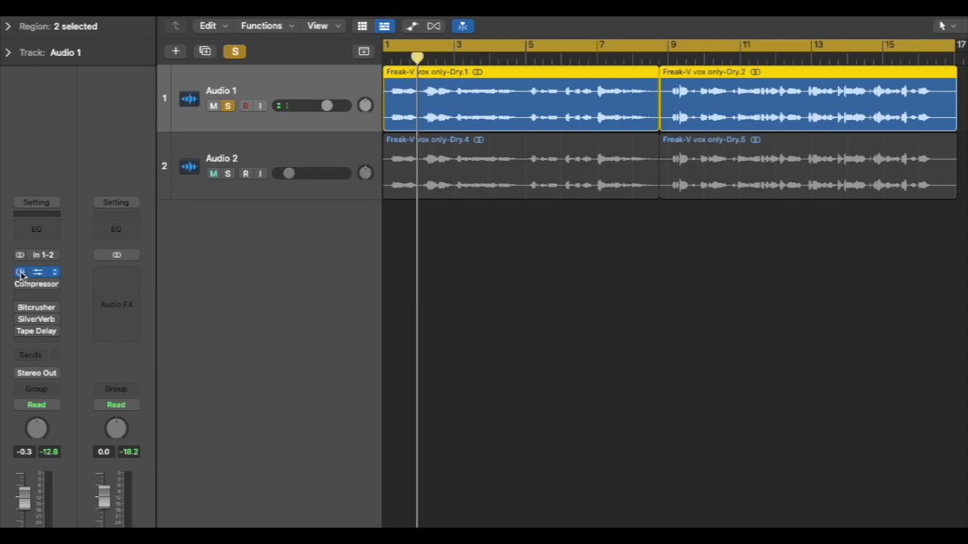
key(space)
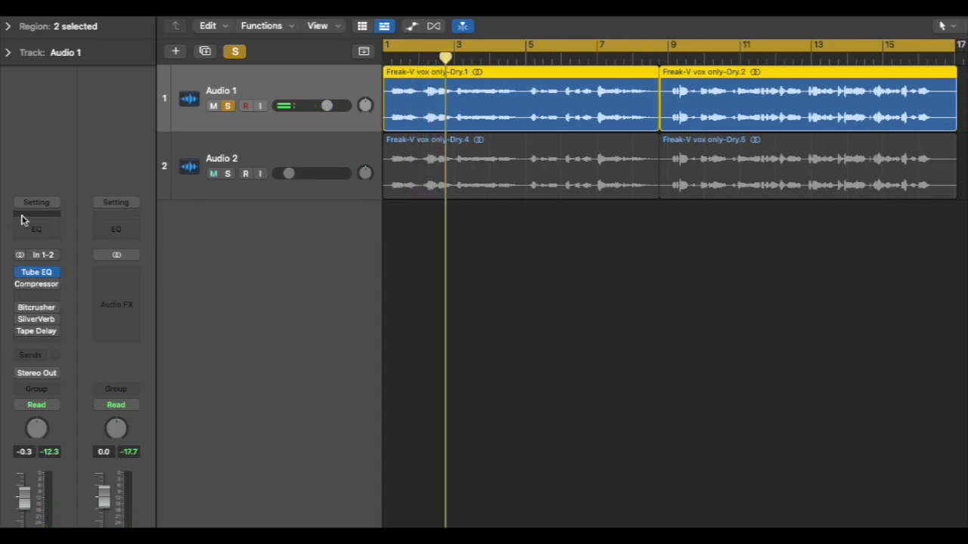
Enable the Compressor on Audio 1, open its settings and play the vocal through it.
click(38, 285)
drag(938, 112, 660, 43)
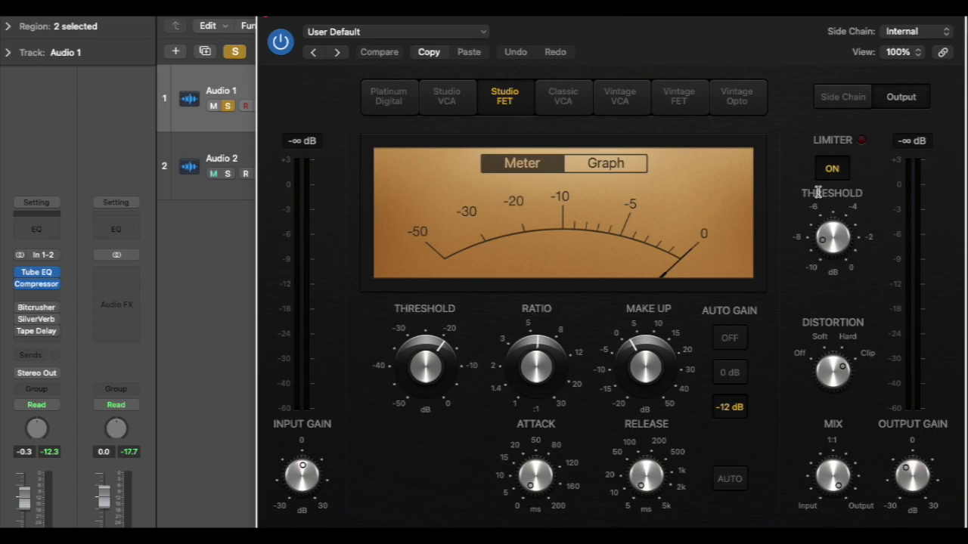
key(space)
key(space)
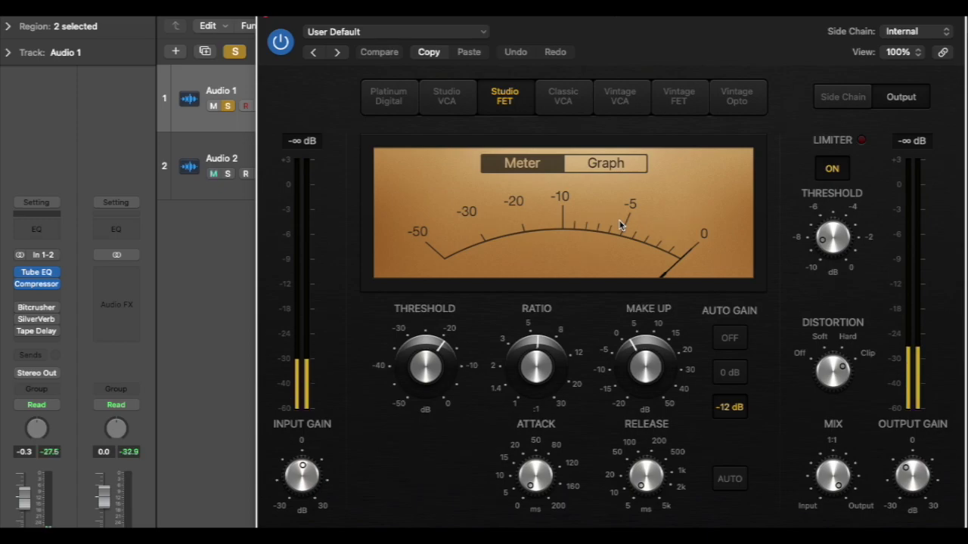
Set the Compressor's limiter threshold to -7.9 dB while listening to the vocal.
mouse_move(864, 210)
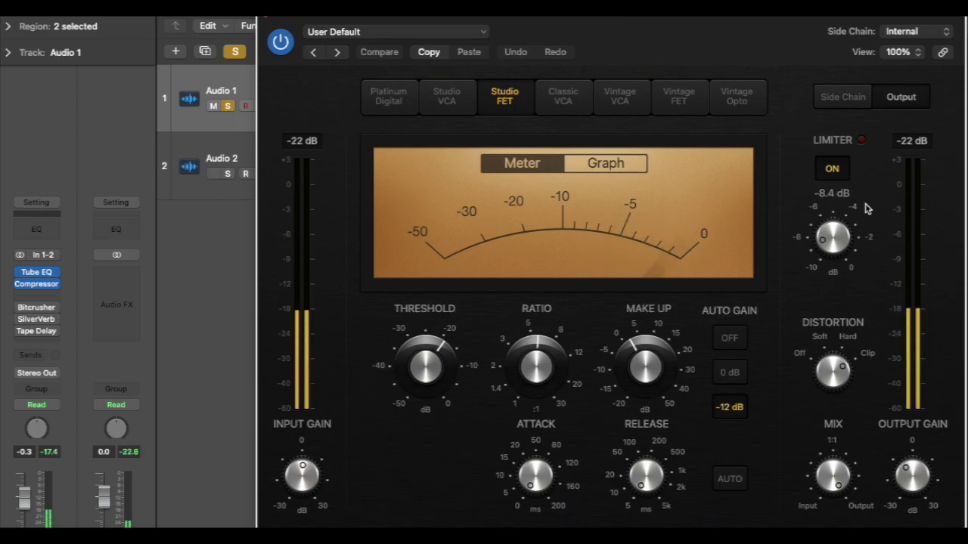
mouse_move(567, 319)
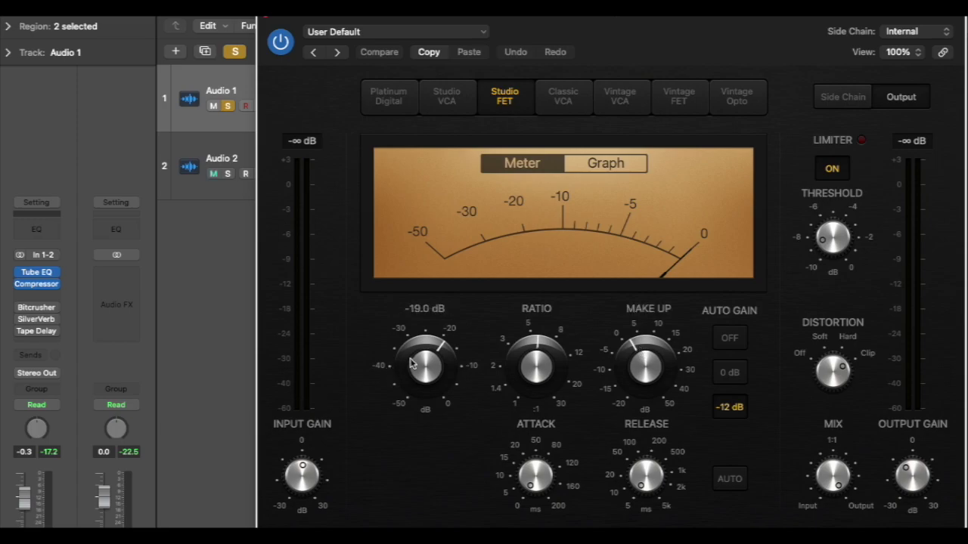
key(space)
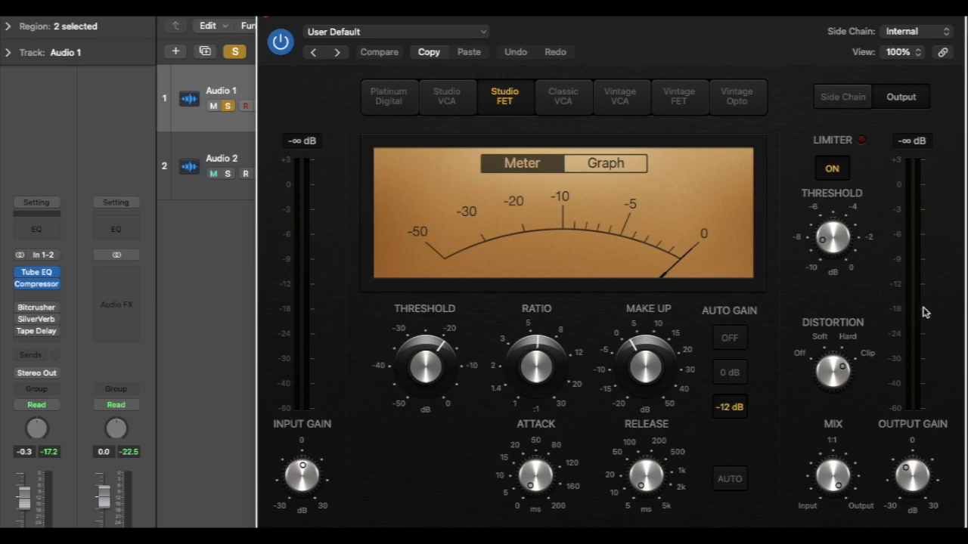
mouse_move(850, 247)
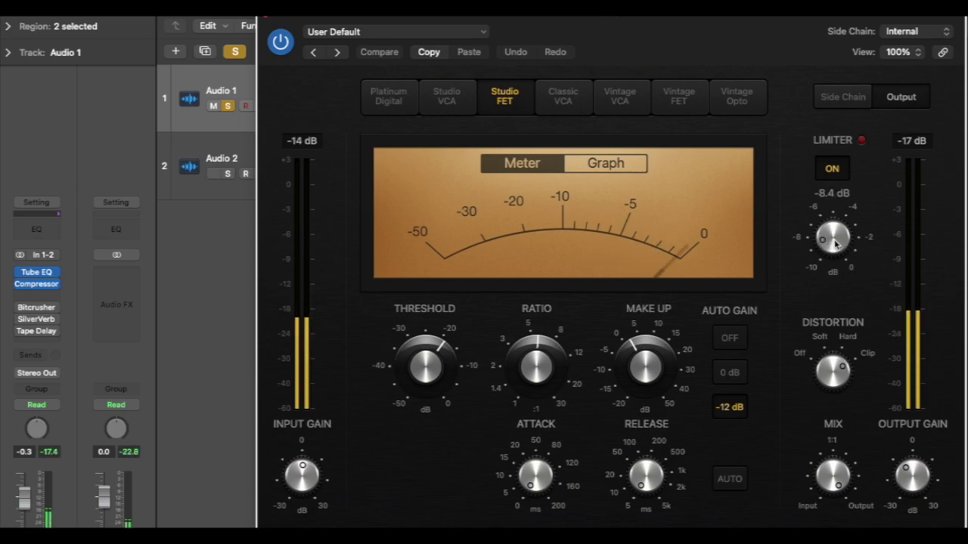
mouse_move(827, 231)
mouse_down()
mouse_move(820, 117)
mouse_move(824, 223)
mouse_up()
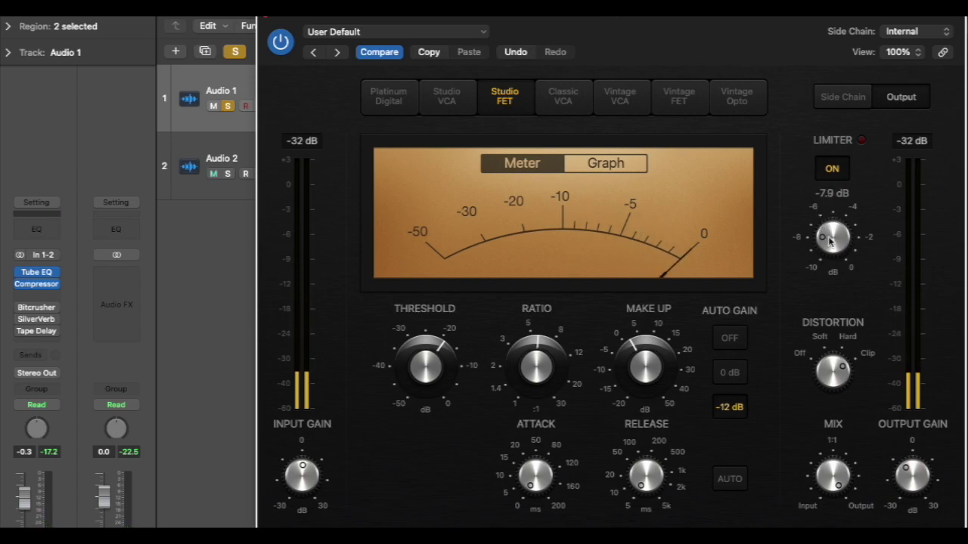
Check the Compressor's attack, release and output gain settings.
mouse_move(532, 466)
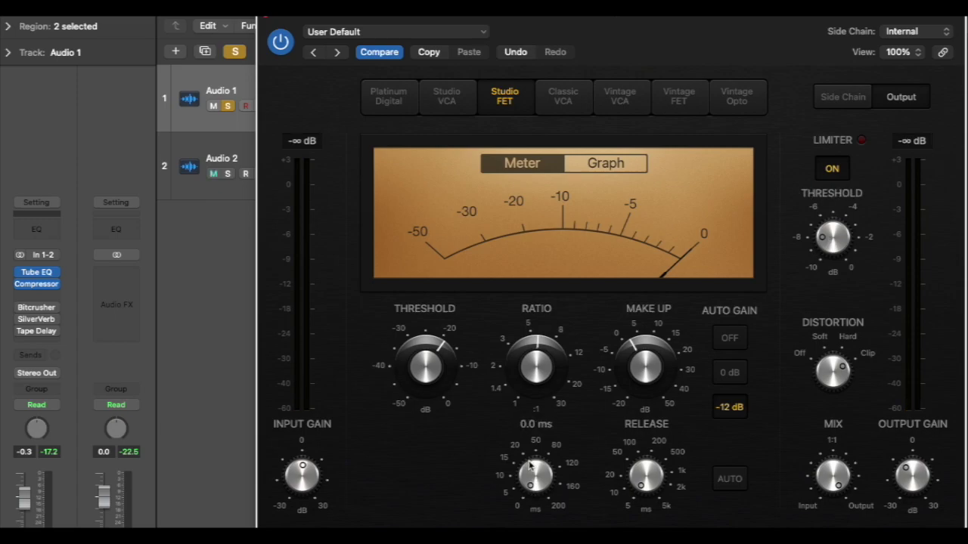
mouse_move(632, 475)
mouse_move(913, 474)
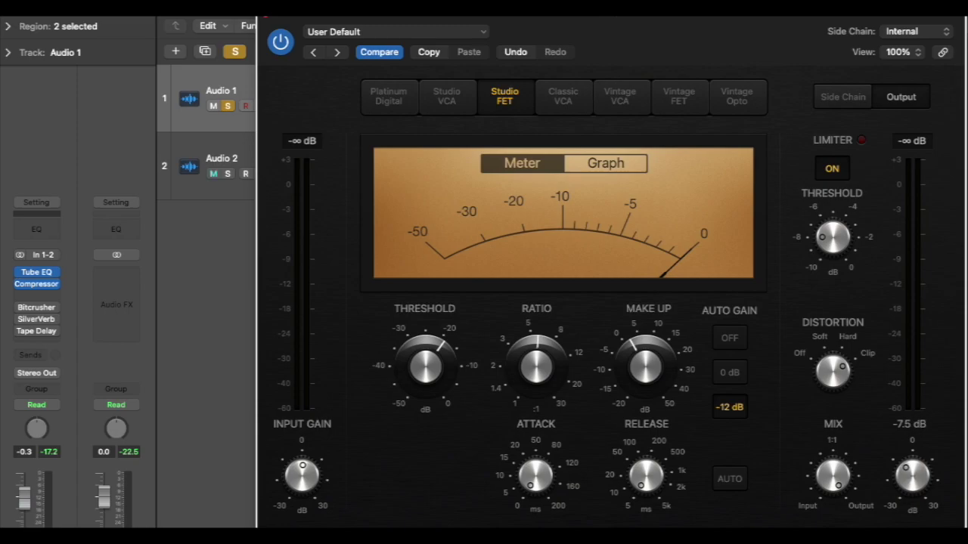
Compare the vocal's level with the Compressor active and bypassed, re-enable it and close its settings.
key(space)
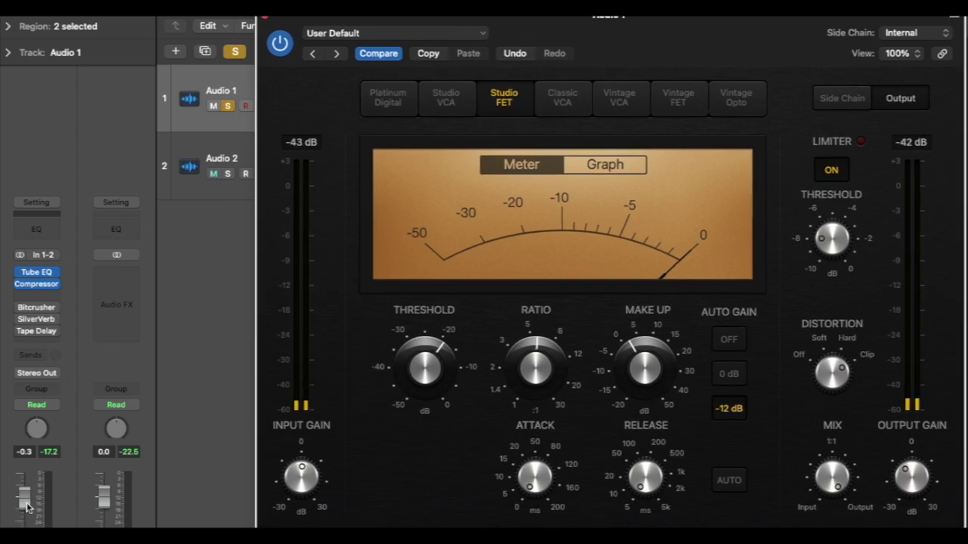
click(50, 184)
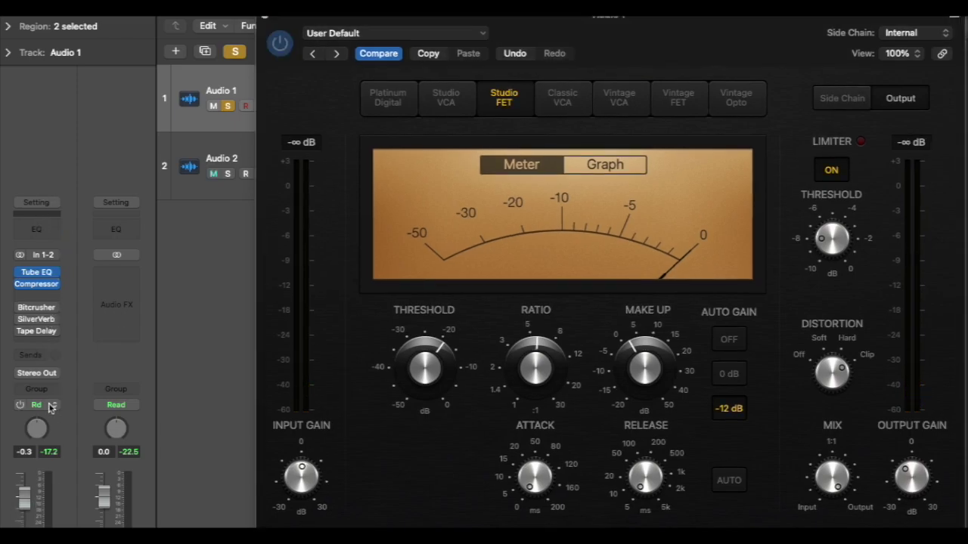
click(308, 52)
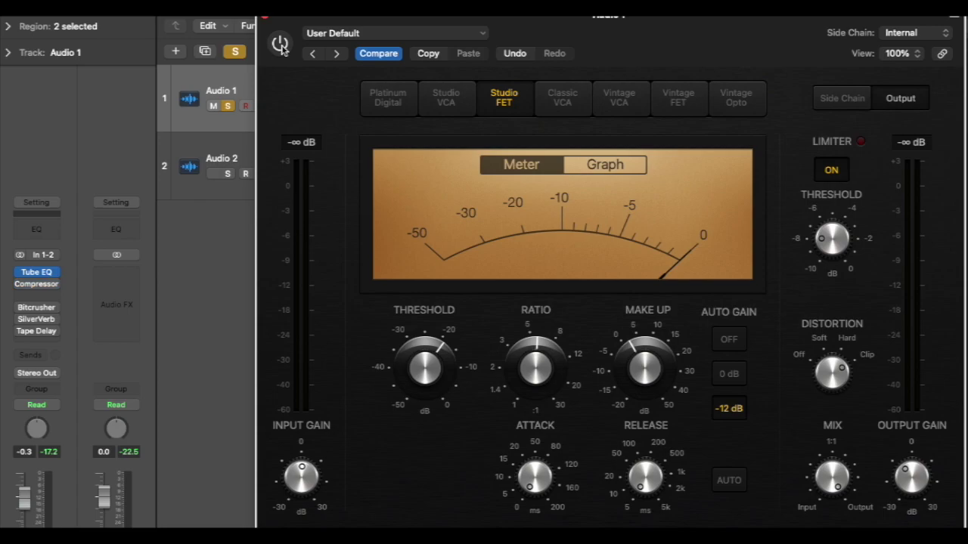
key(space)
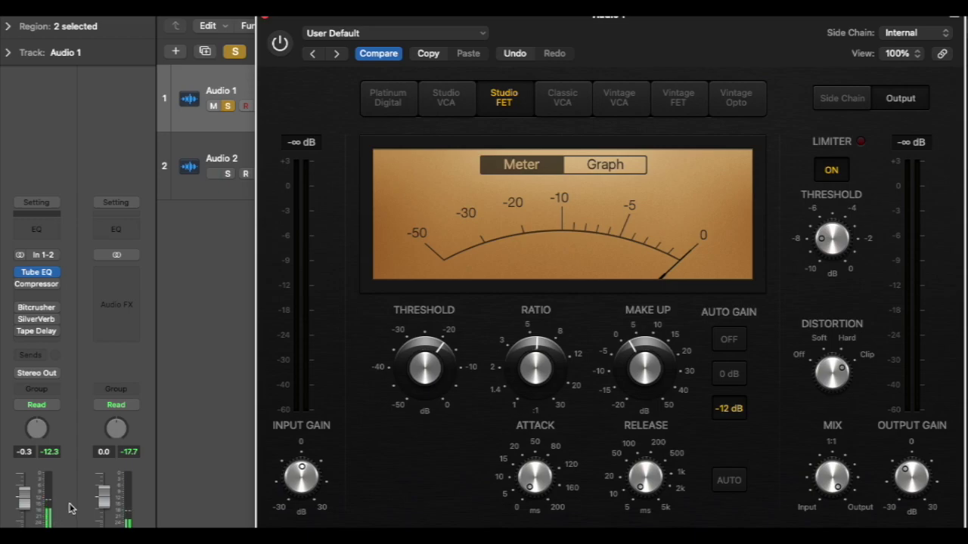
click(280, 45)
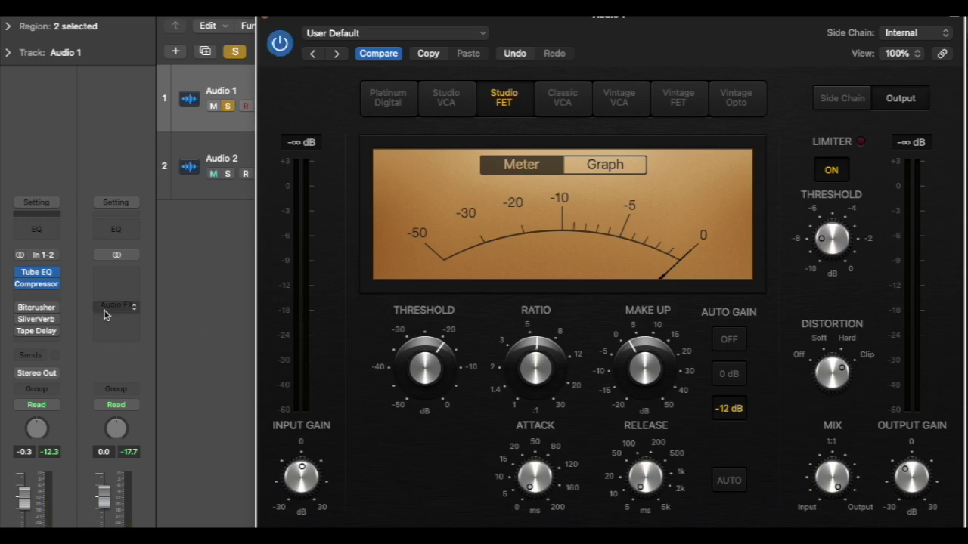
click(264, 16)
Enable the Bitcrusher on Audio 1, open its settings and play the vocal through it.
mouse_move(21, 308)
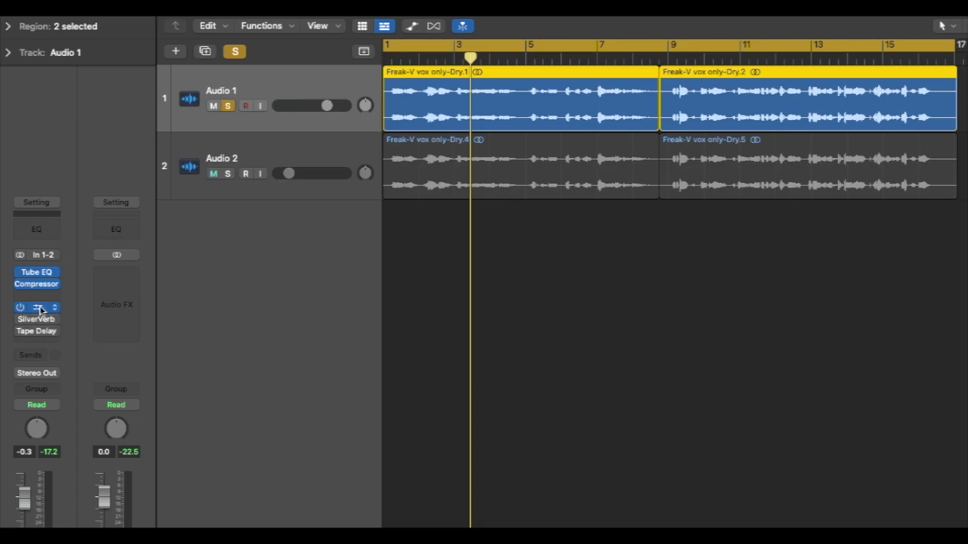
click(39, 307)
drag(834, 143, 808, 202)
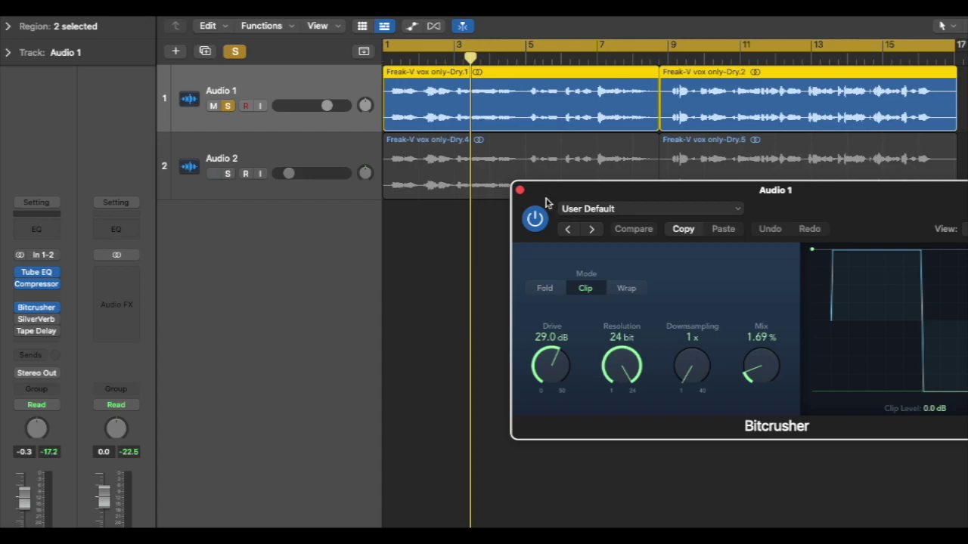
key(space)
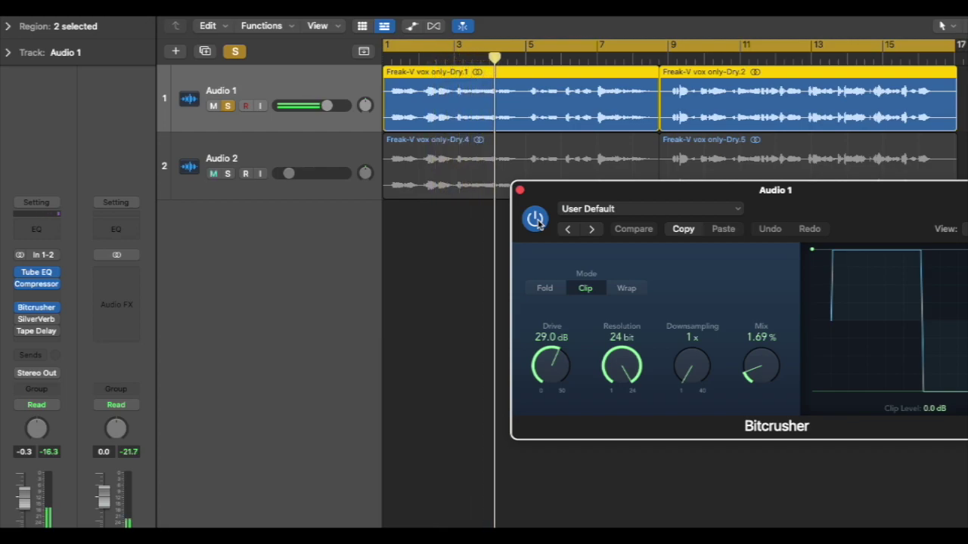
Compare the vocal with the Bitcrusher bypassed and active, leave it enabled and close its settings.
click(535, 220)
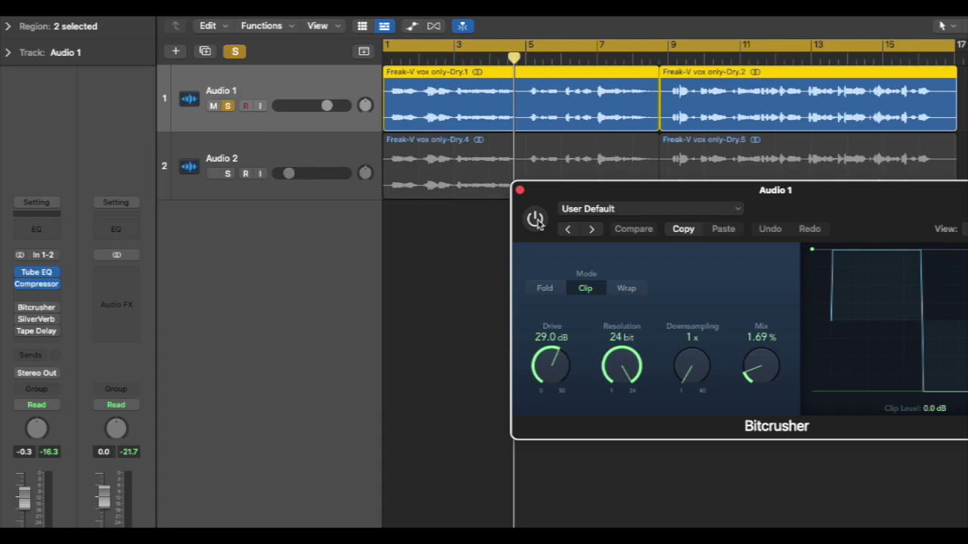
key(space)
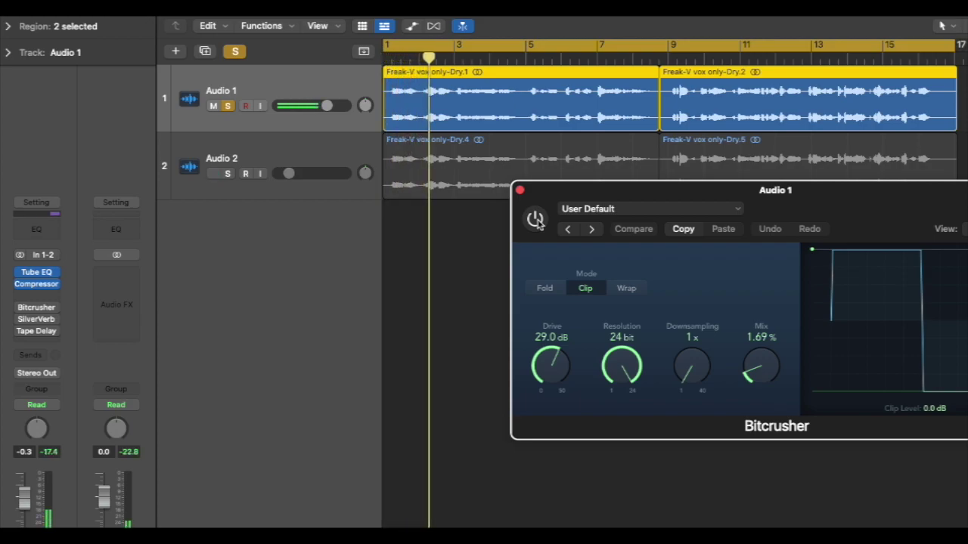
click(535, 219)
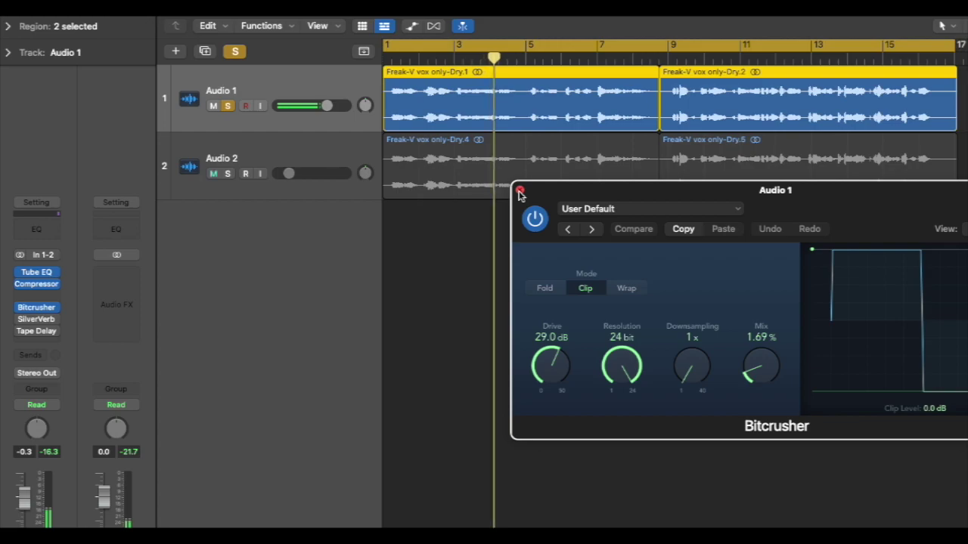
click(519, 191)
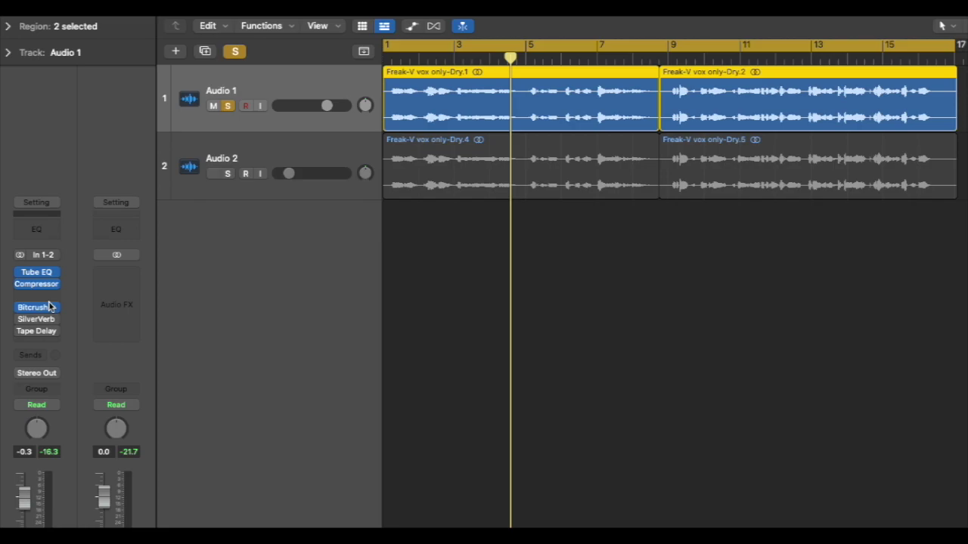
Enable the SilverVerb on Audio 1, open its settings and play the vocal through it.
mouse_move(22, 322)
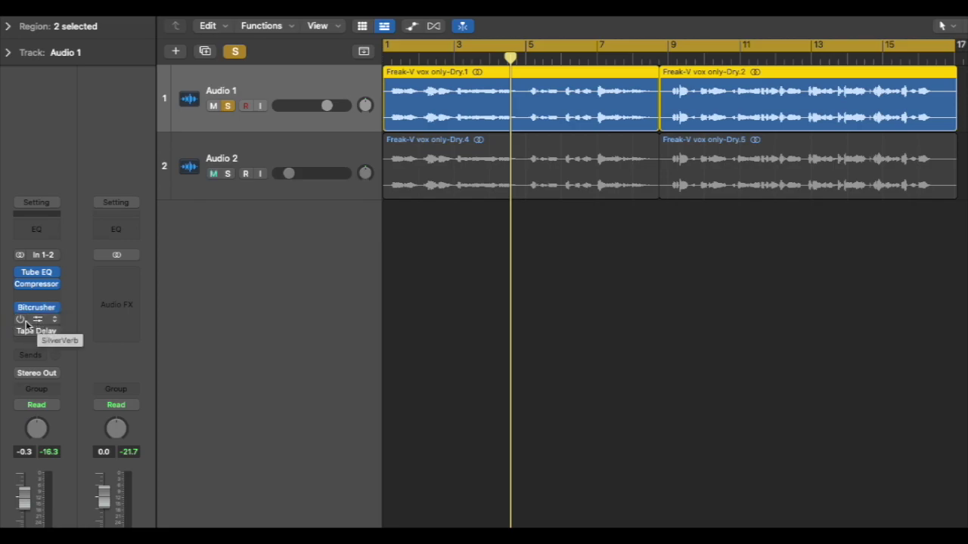
click(36, 319)
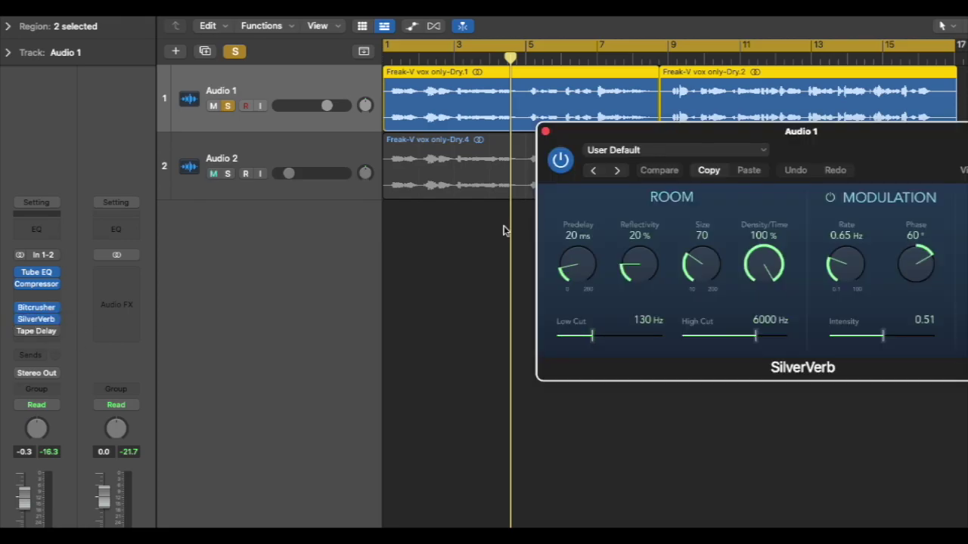
drag(717, 137, 636, 224)
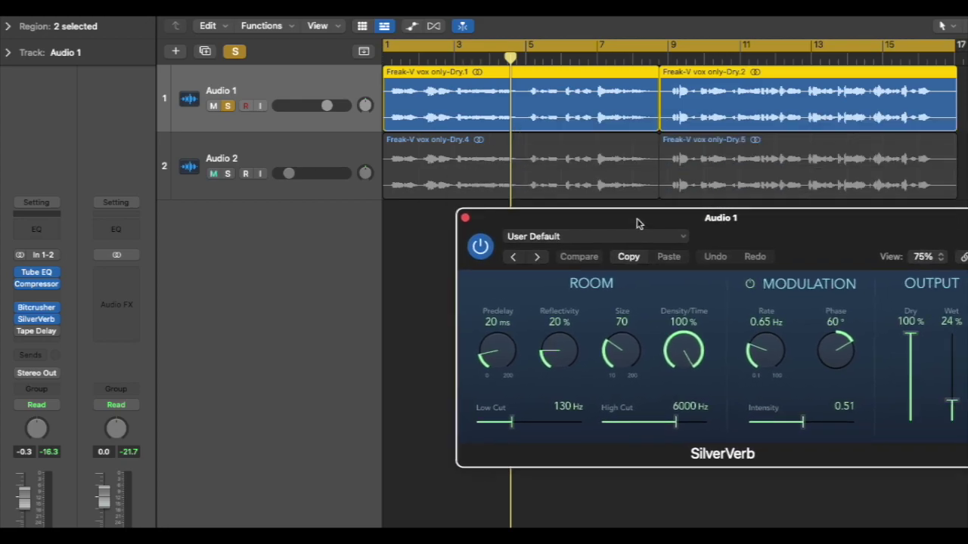
drag(637, 224, 616, 221)
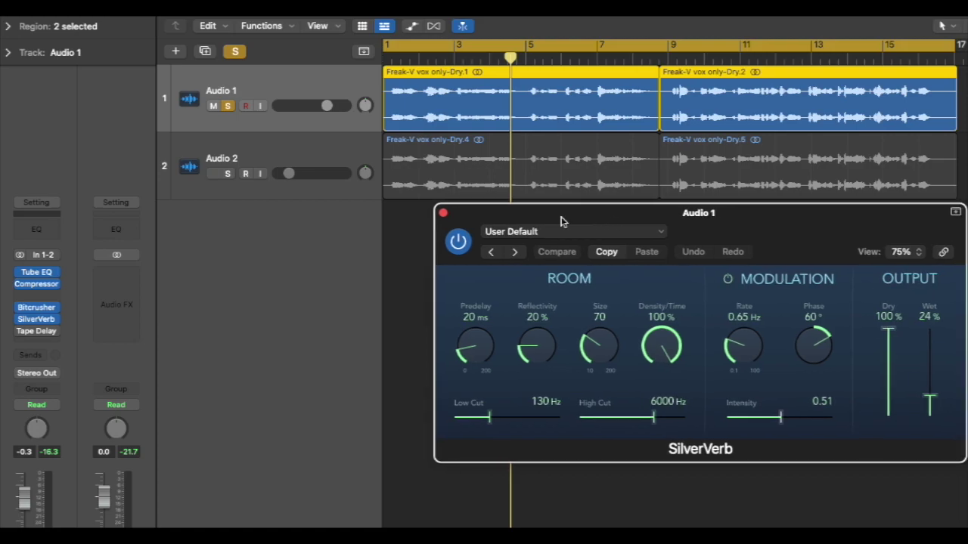
mouse_move(732, 210)
mouse_down()
mouse_move(719, 214)
mouse_move(715, 229)
mouse_move(723, 226)
mouse_up()
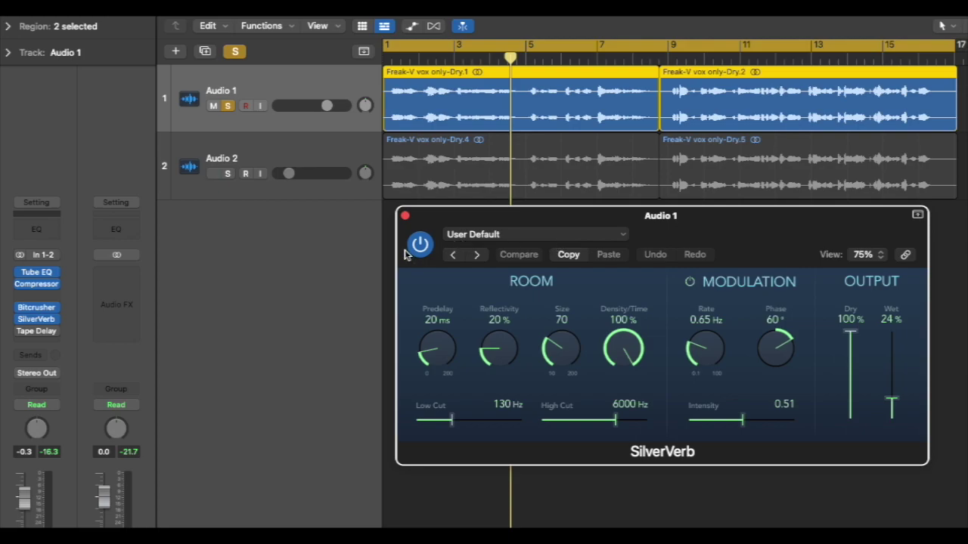
key(space)
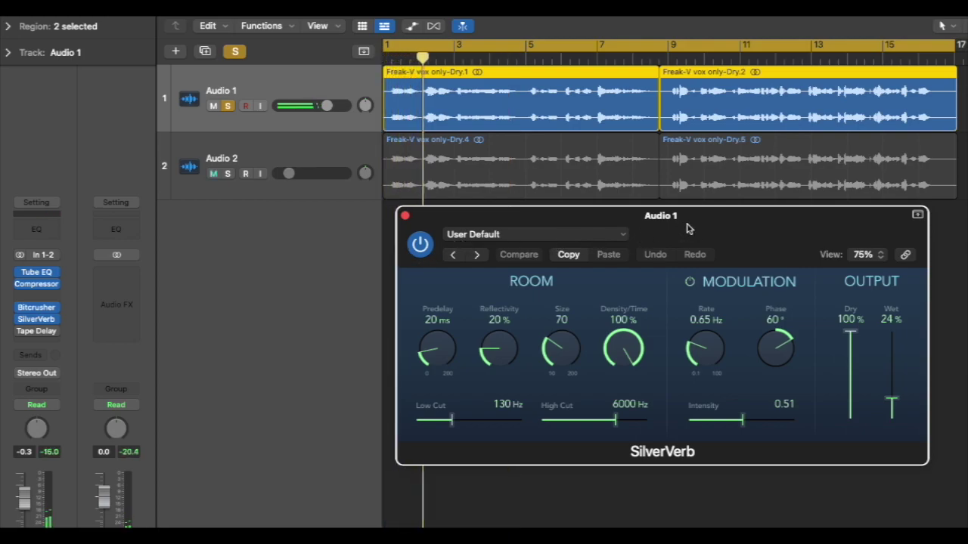
Compare the vocal with the SilverVerb bypassed and active, leaving the reverb enabled.
drag(709, 229, 728, 206)
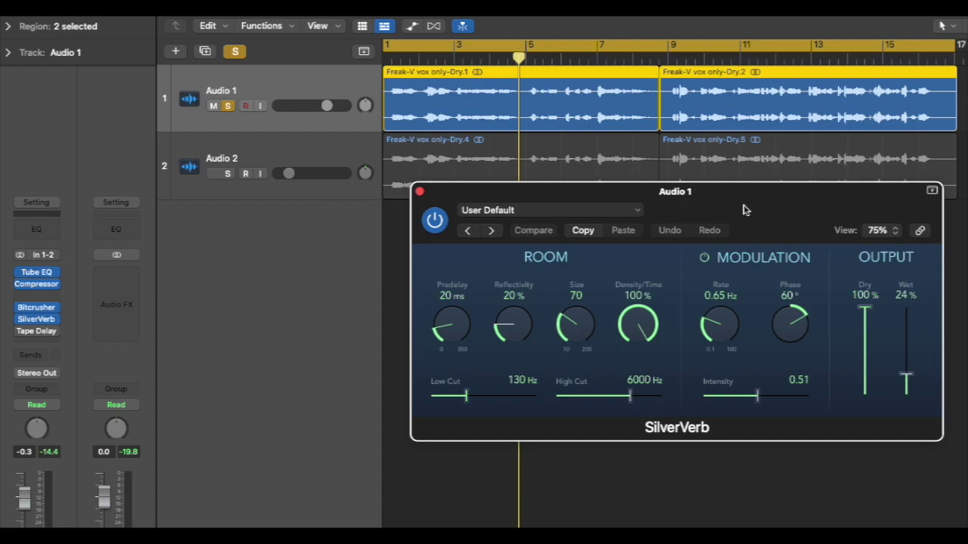
drag(761, 210, 750, 206)
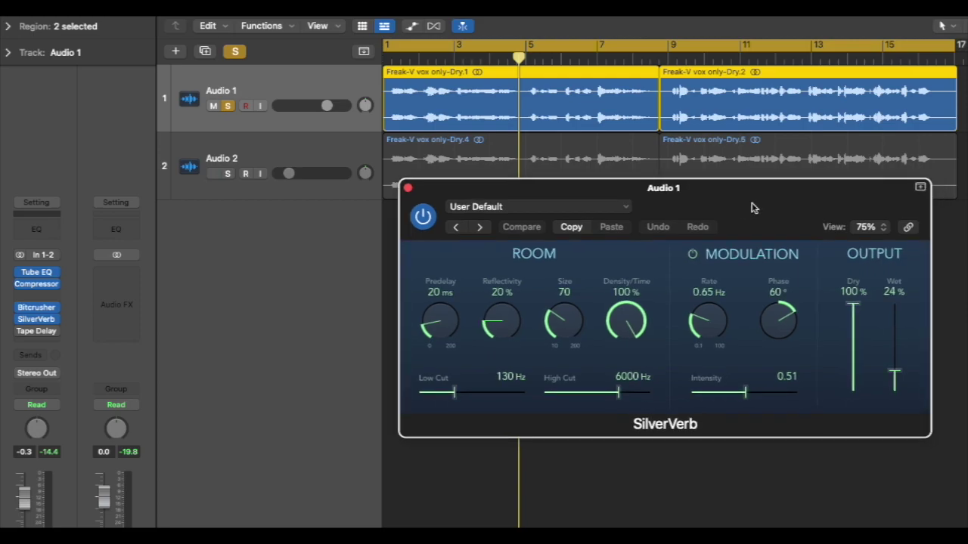
key(space)
click(423, 217)
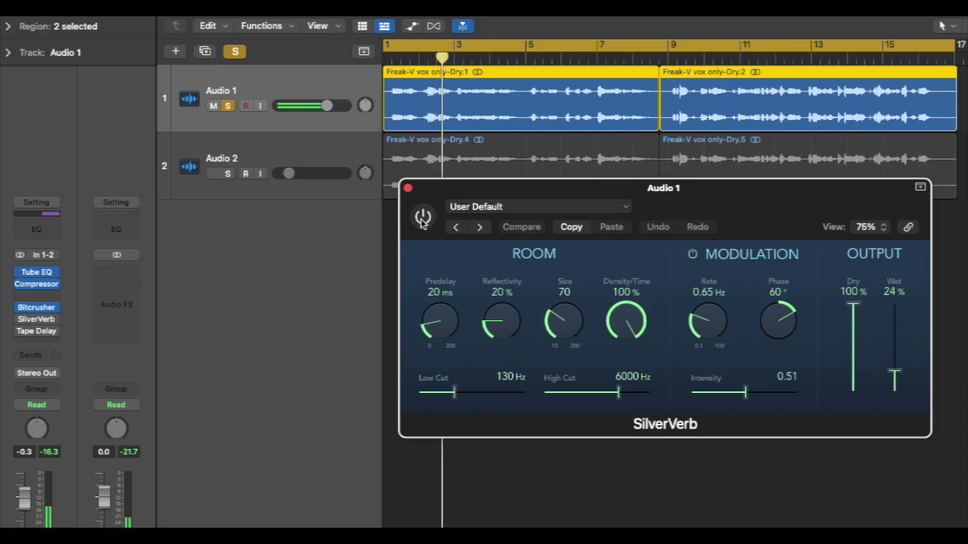
click(423, 217)
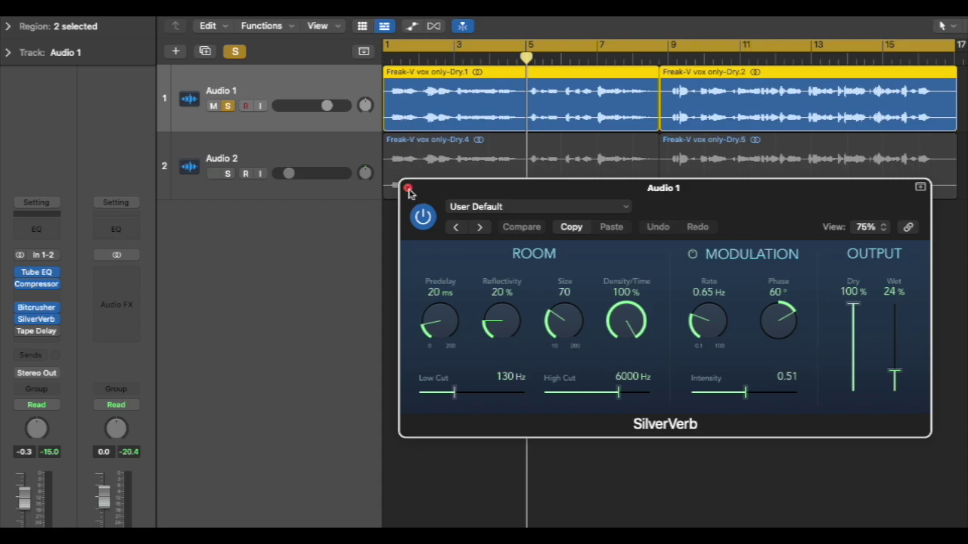
Try other wet output levels on the SilverVerb, return it to 24% and close its settings.
click(896, 376)
mouse_move(896, 376)
mouse_down()
mouse_move(905, 329)
mouse_move(896, 311)
mouse_move(894, 389)
mouse_move(894, 376)
mouse_up()
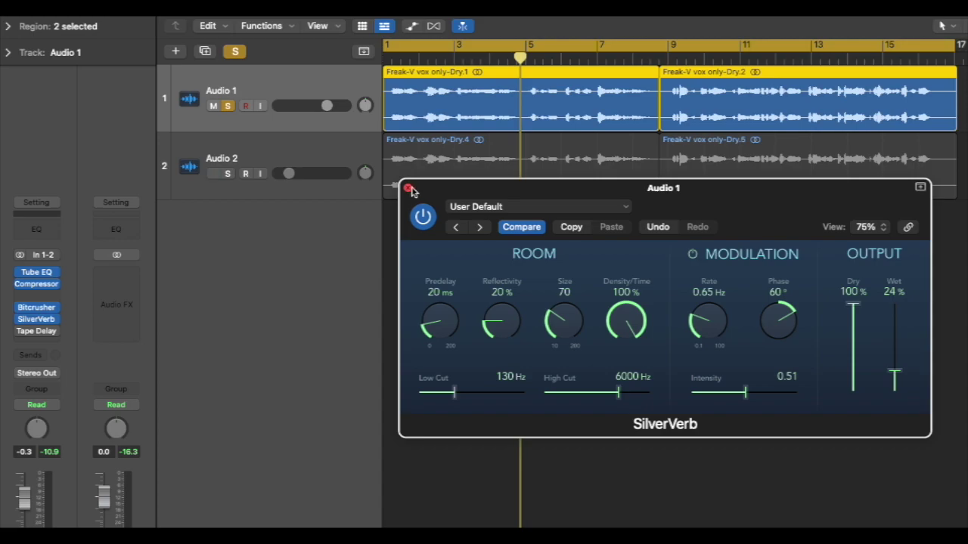
click(408, 189)
Enable the Tape Delay on Audio 1, open its settings, play the vocal through it and close the settings.
click(22, 330)
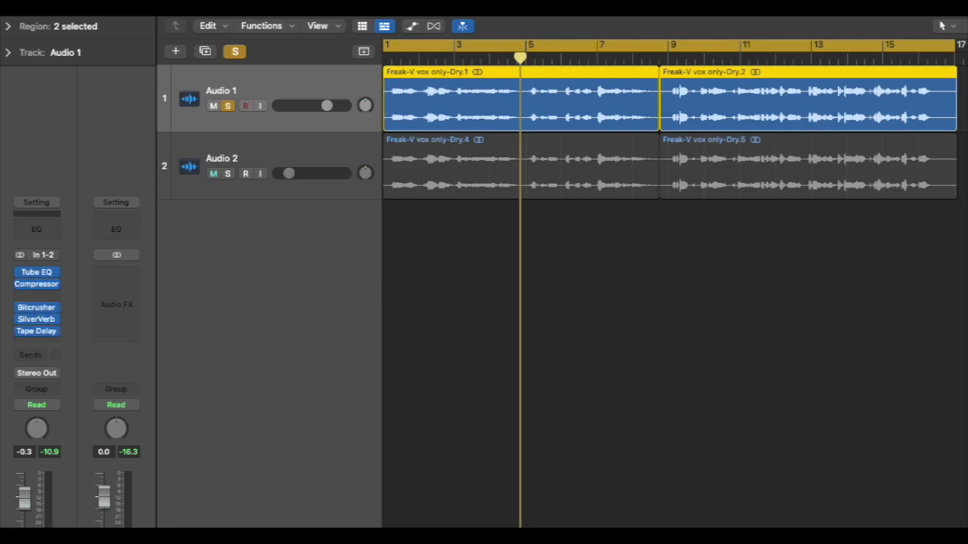
click(40, 334)
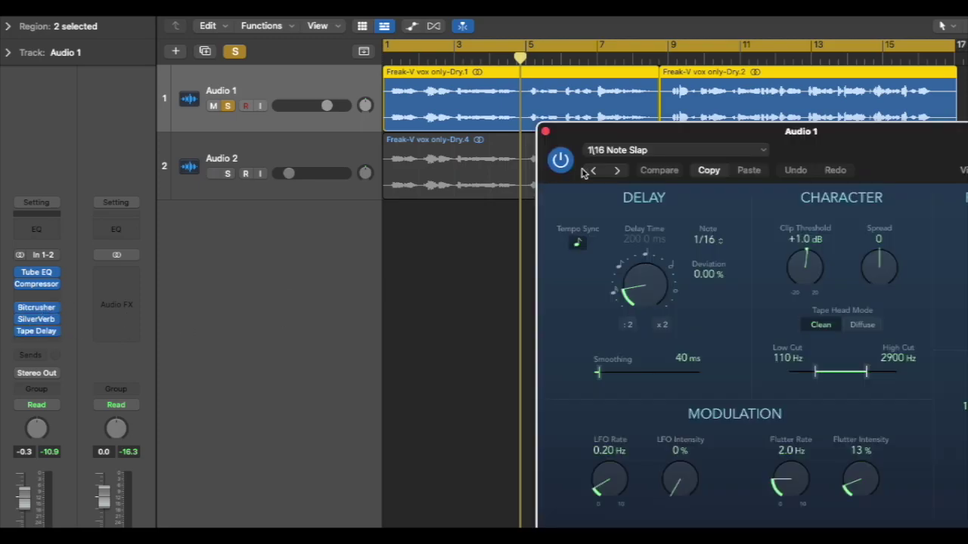
drag(835, 153, 746, 103)
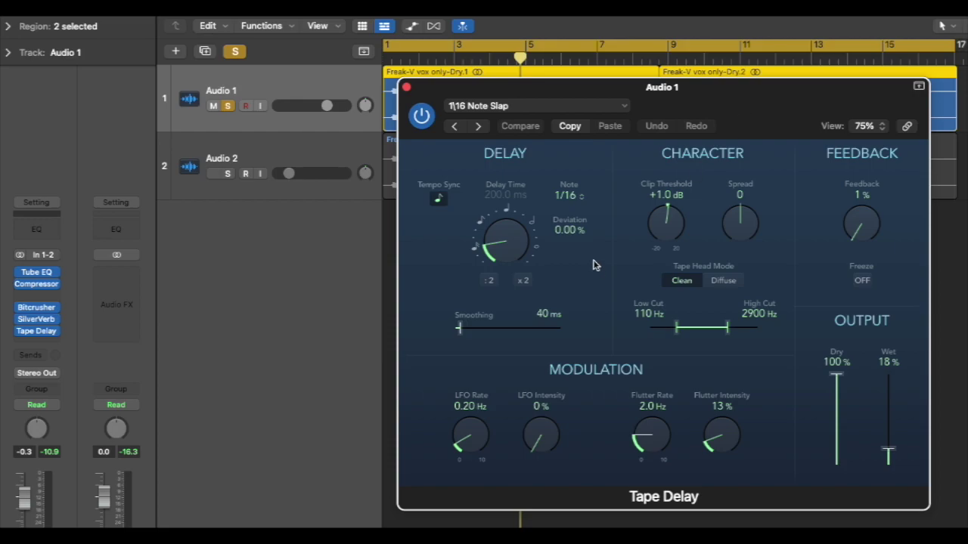
key(space)
click(407, 89)
Compare the Audio 1 vocal with its whole plug-in chain bypassed and enabled, leaving all effects on.
mouse_move(21, 276)
mouse_move(20, 332)
key(Return)
key(space)
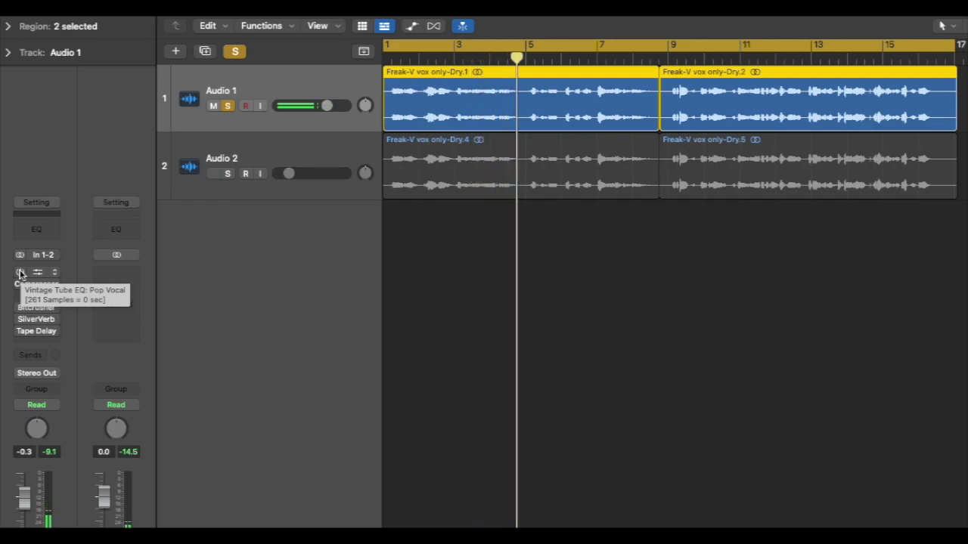
drag(21, 274, 19, 335)
key(Return)
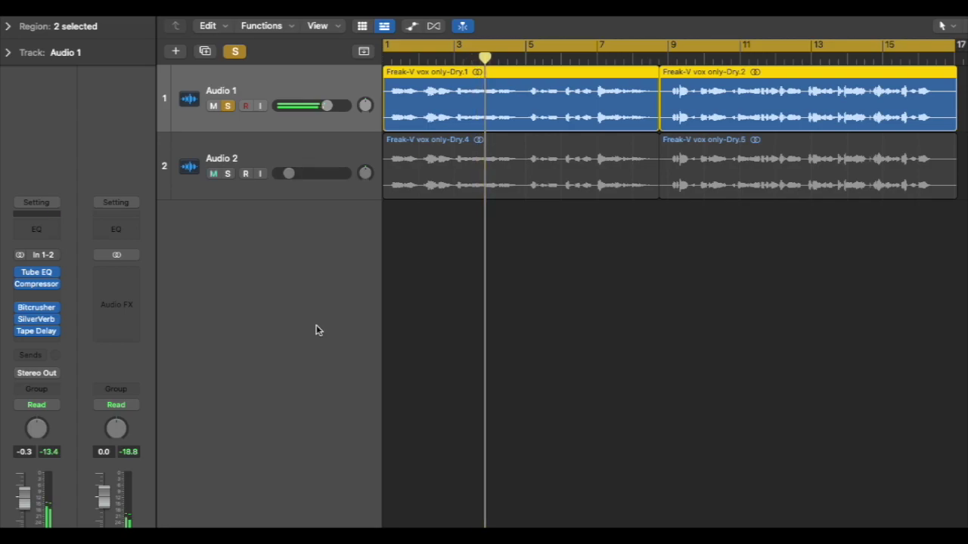
key(space)
Switch the solo from Audio 1 to Audio 2 and enable all the plug-ins on Audio 2.
click(257, 164)
click(228, 173)
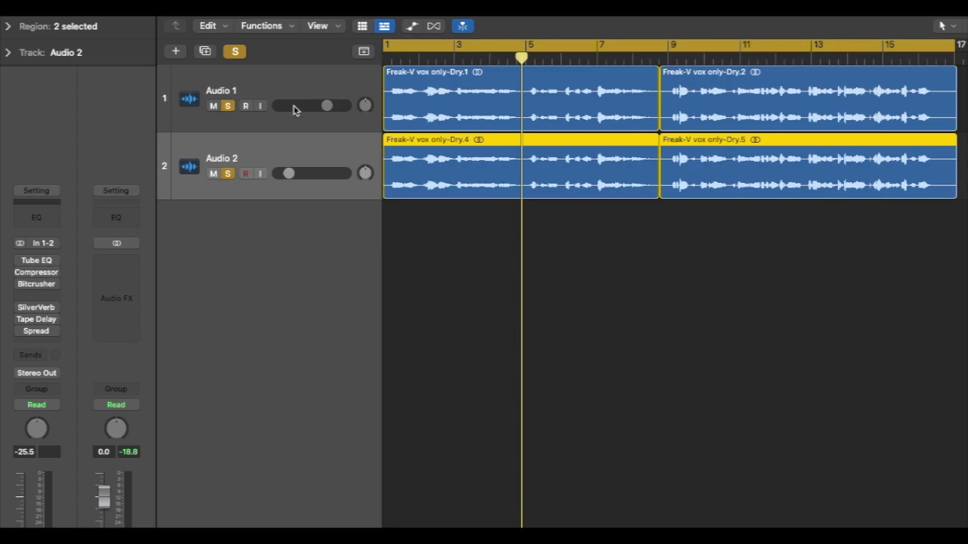
click(226, 105)
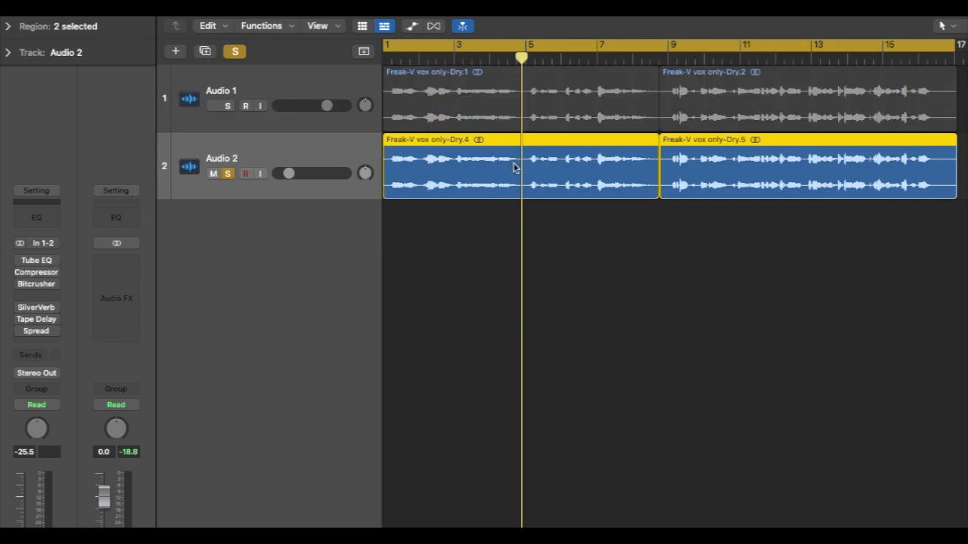
drag(22, 261, 37, 335)
Check the Stereo Spread settings on Audio 2, close them and play the track from the start.
click(38, 335)
drag(787, 150, 816, 180)
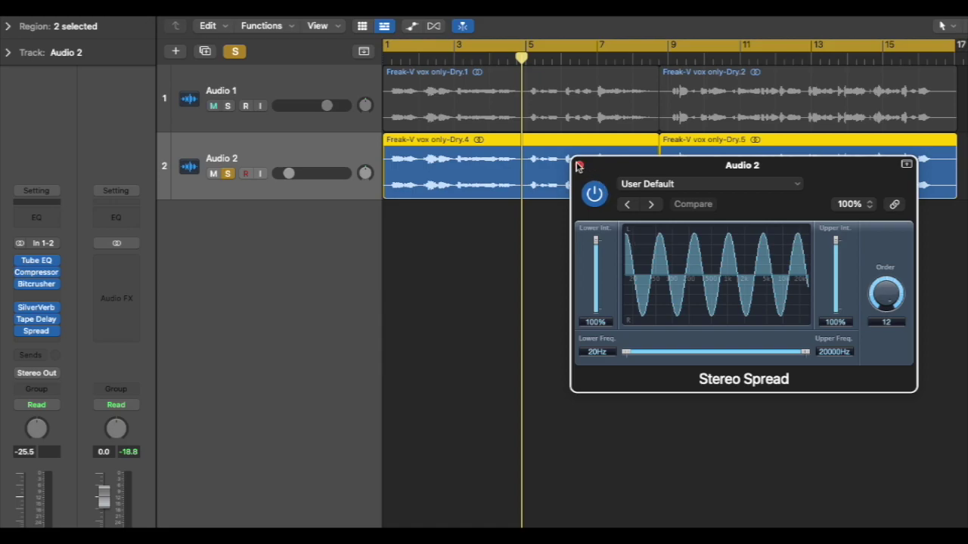
click(579, 166)
click(446, 249)
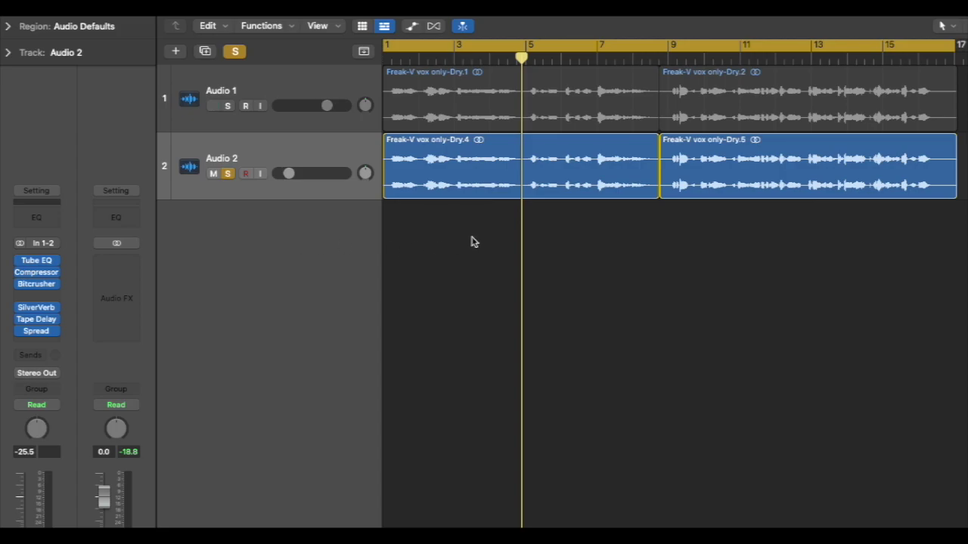
key(Return)
key(space)
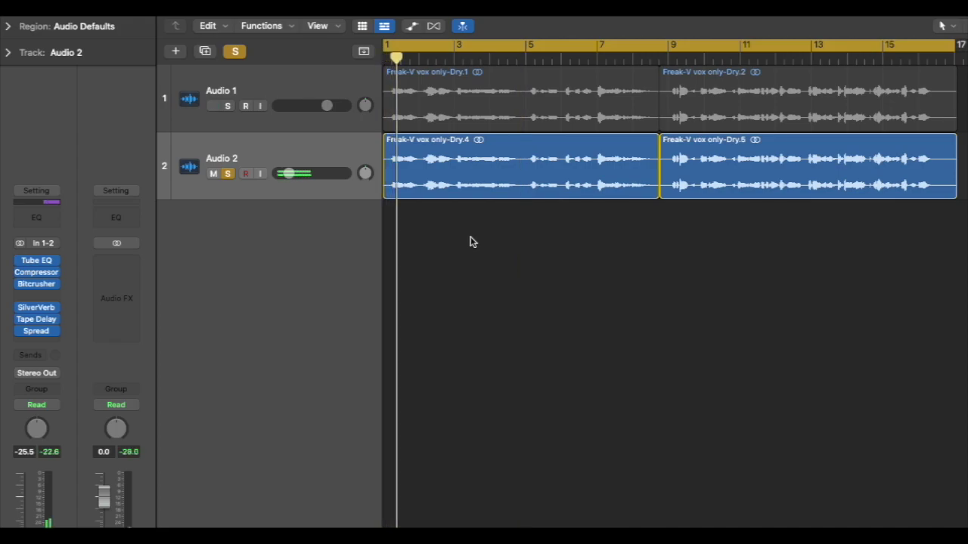
Open Audio 2's Tube EQ and Bitcrusher settings, examine the Tube EQ's Pop Vocal settings and close the EQ.
click(34, 260)
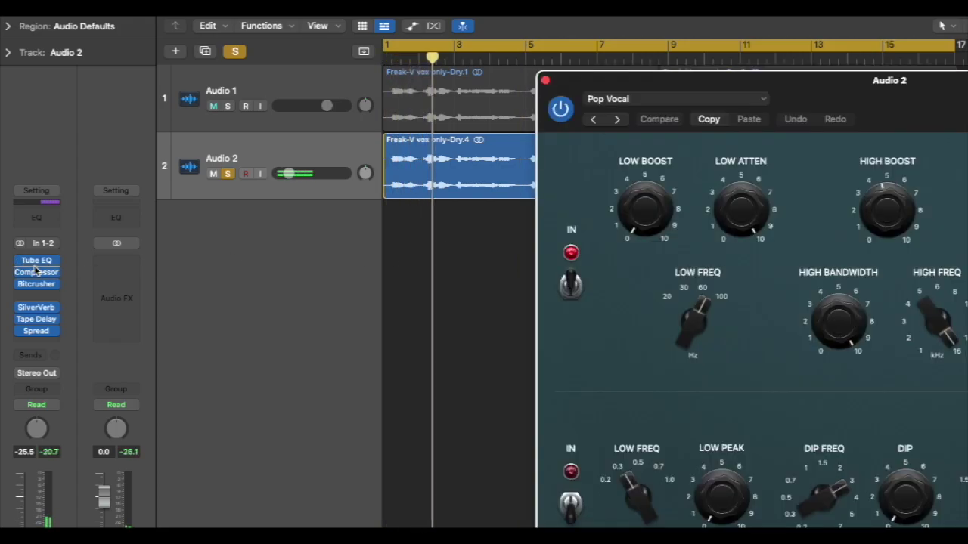
click(34, 284)
drag(810, 151, 597, 146)
click(547, 84)
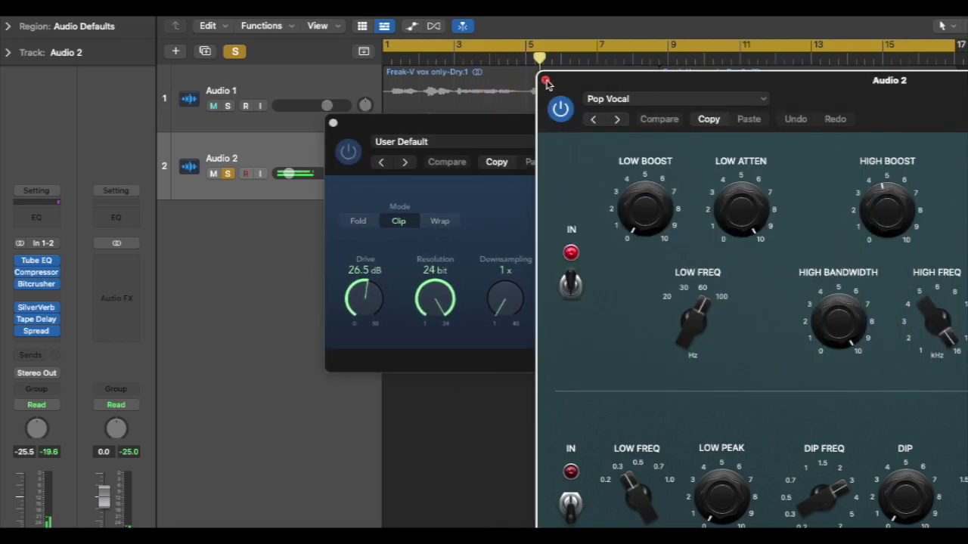
drag(881, 98, 604, 58)
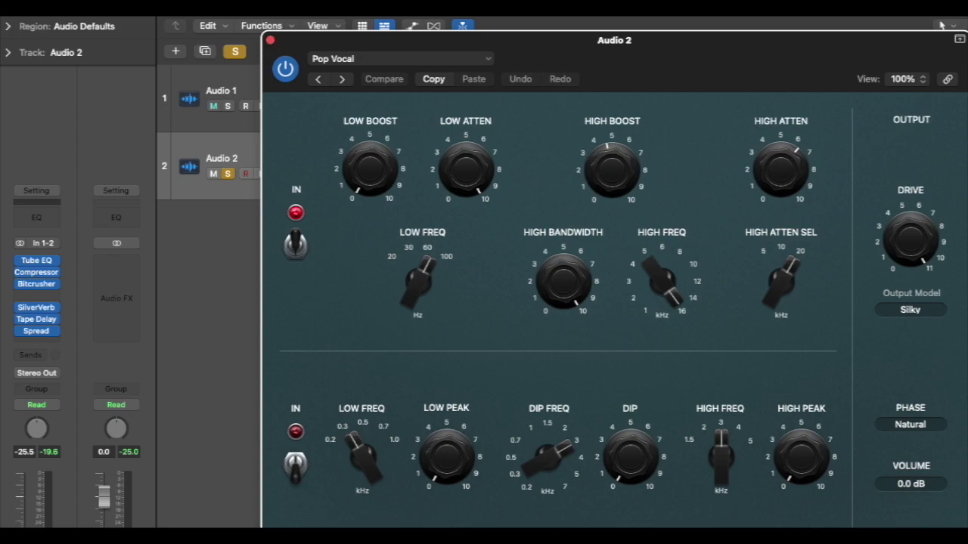
click(271, 40)
Check the Compressor and Bitcrusher settings on Audio 2 and close both plug-ins.
click(37, 284)
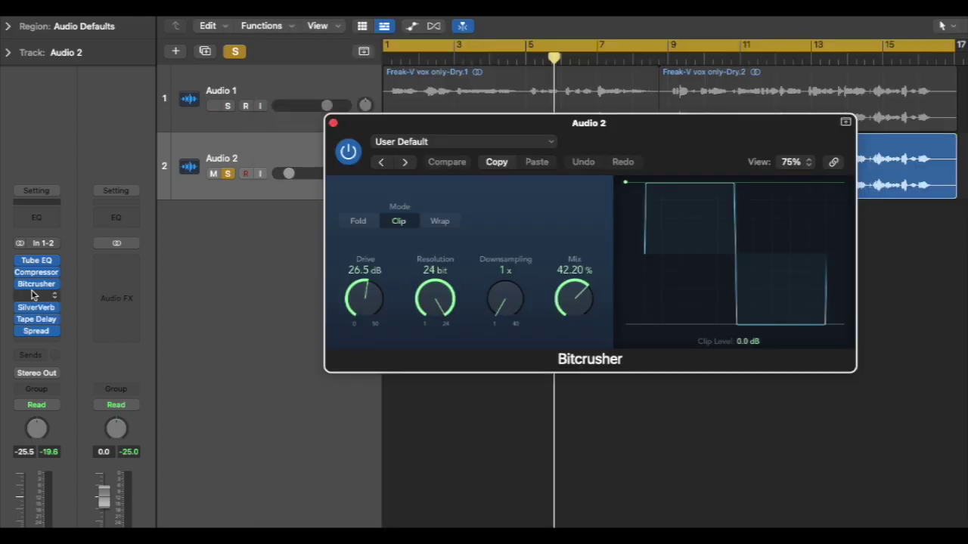
click(35, 272)
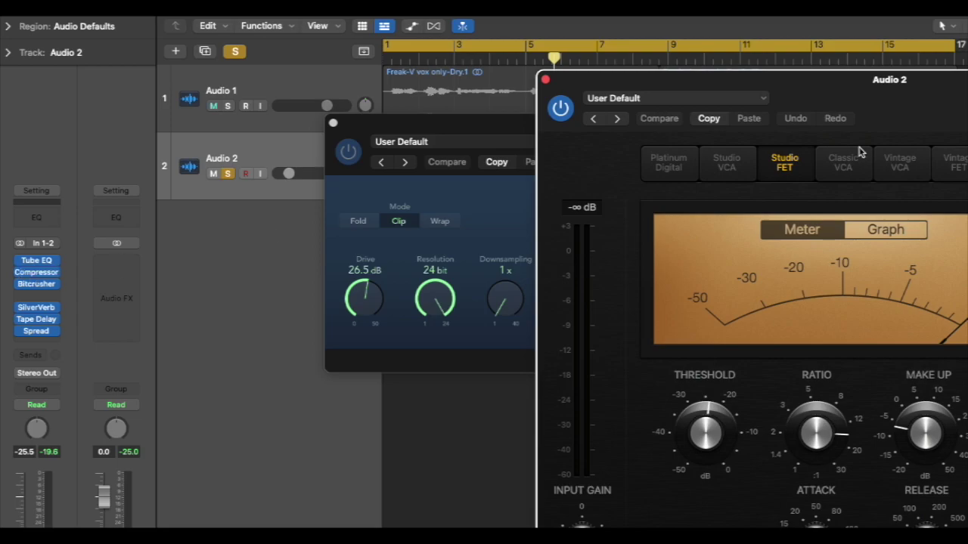
drag(948, 100, 657, 55)
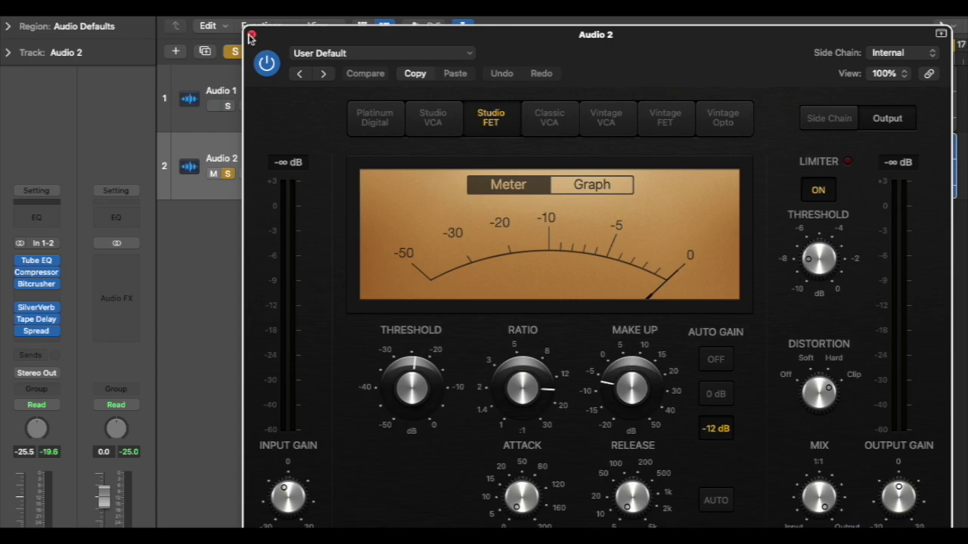
click(251, 36)
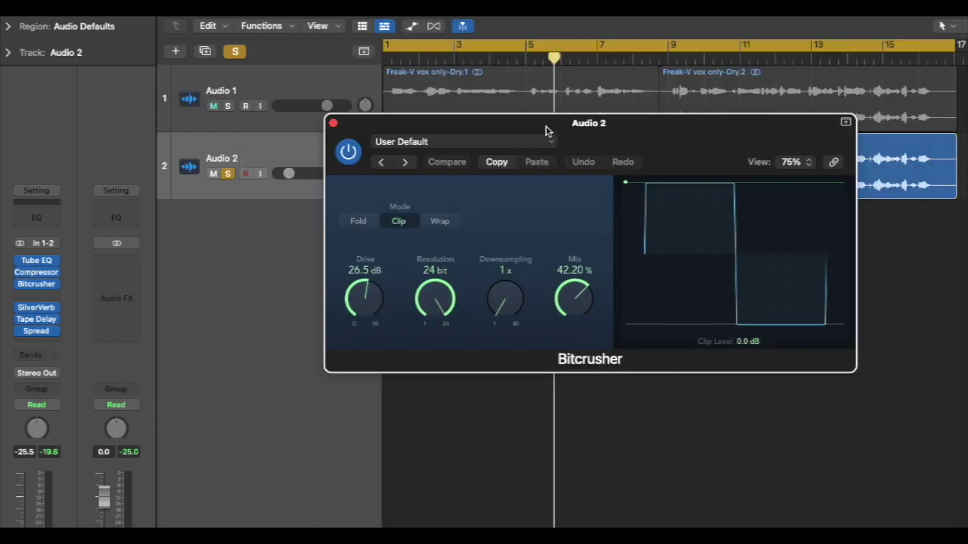
drag(545, 131, 492, 125)
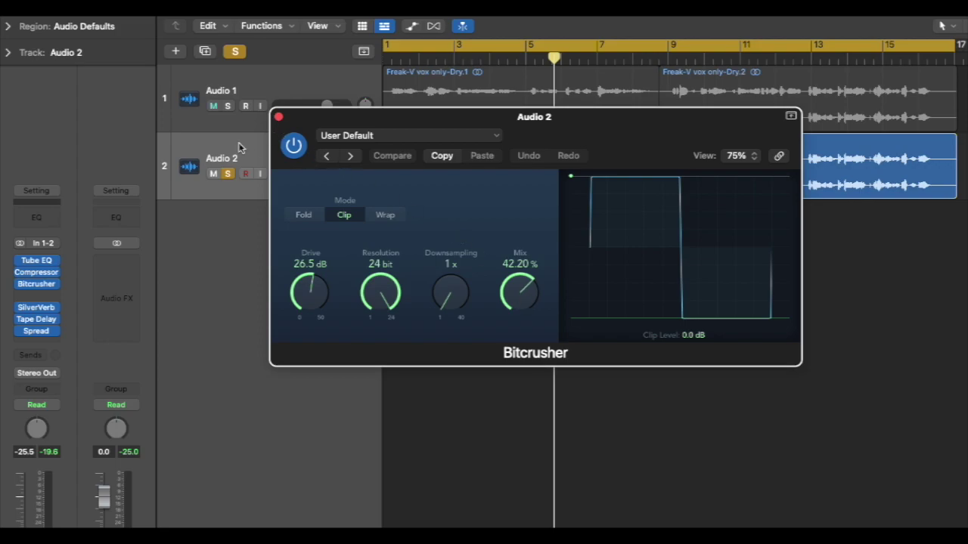
click(278, 116)
Replay Audio 2 from the start, check its SilverVerb settings and close them.
key(Return)
key(space)
click(34, 307)
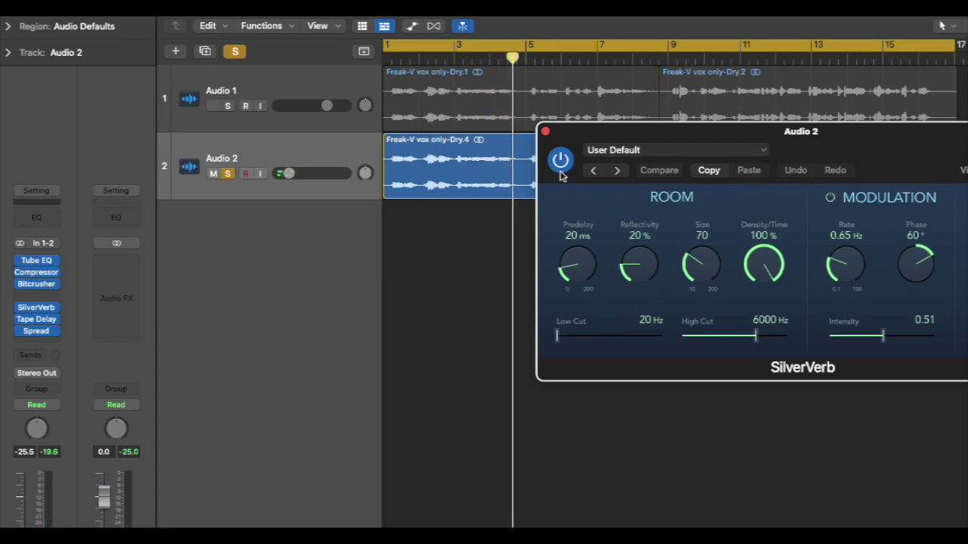
click(545, 133)
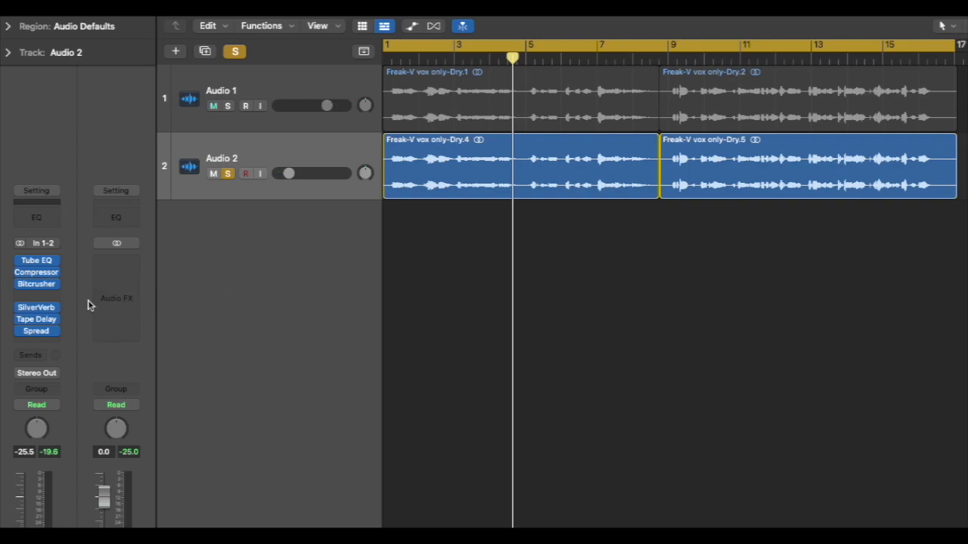
Check the Tape Delay's 1/16 Note Slap settings on Audio 2, close them and replay the track from the start.
click(37, 321)
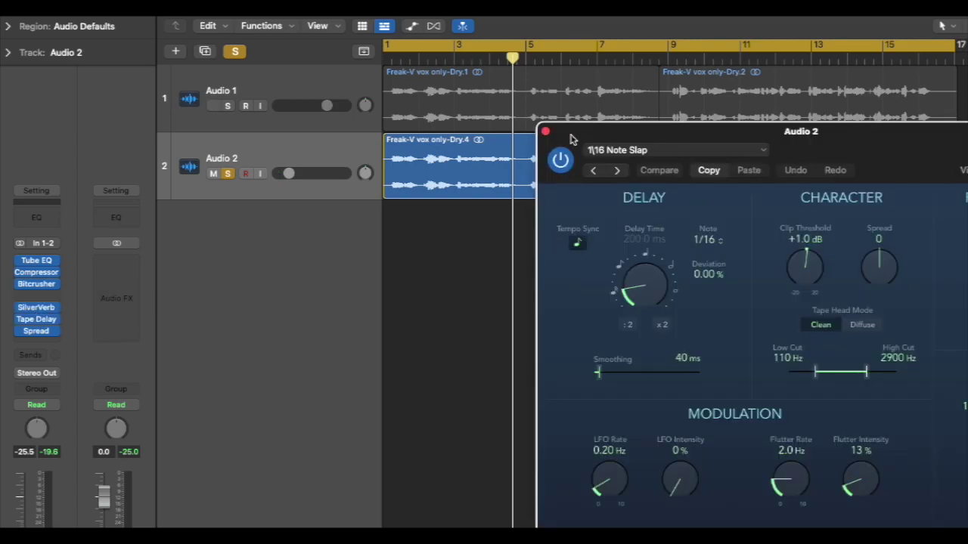
click(545, 133)
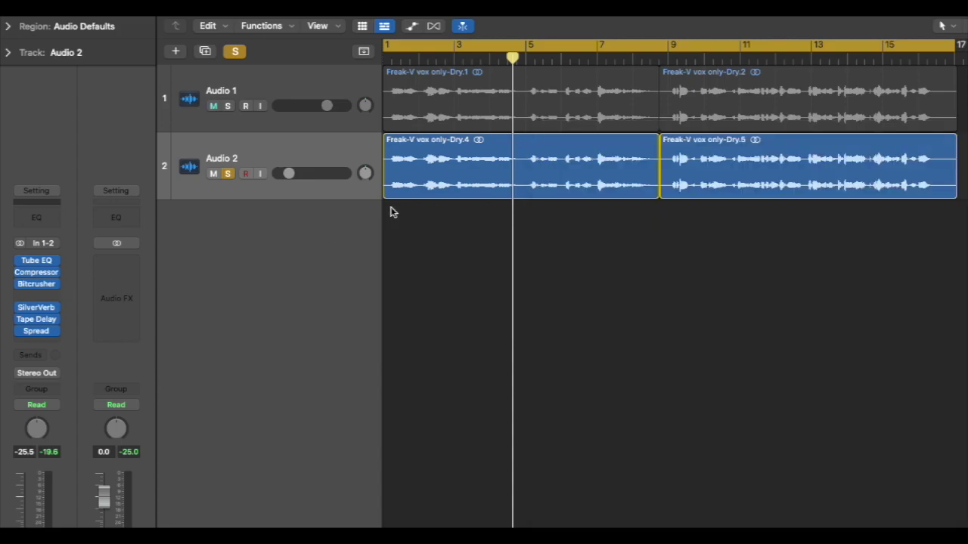
key(space)
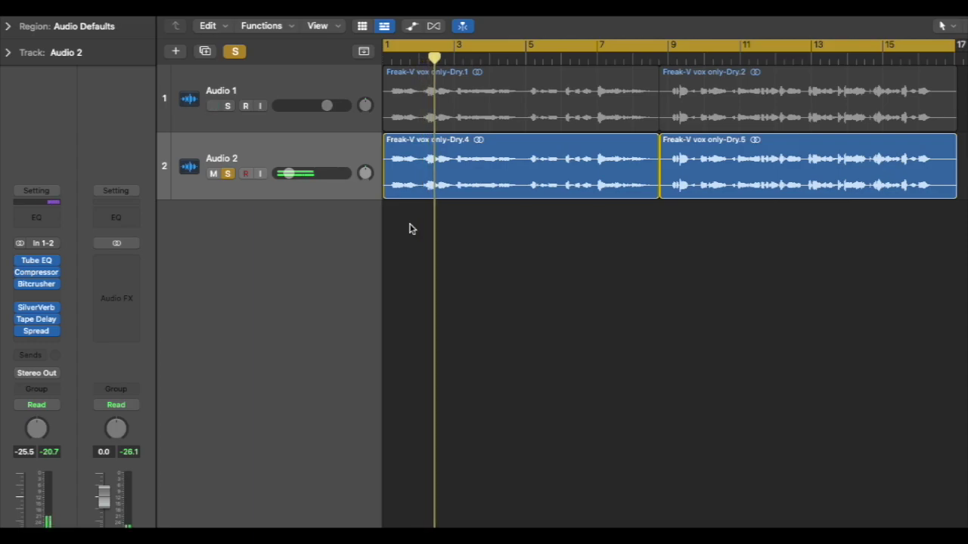
Switch the solo from Audio 2 to Audio 1 and listen to Audio 1 alone from the start.
click(229, 175)
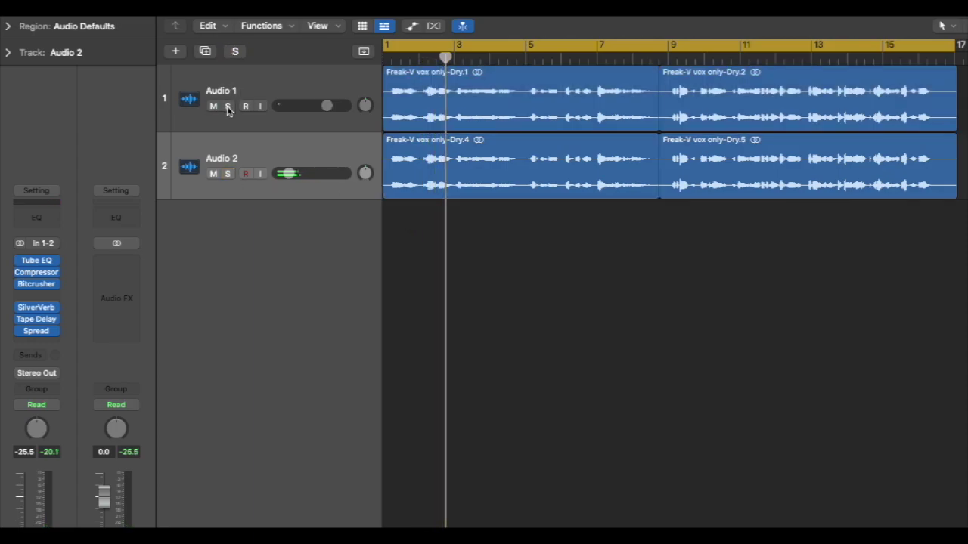
click(228, 107)
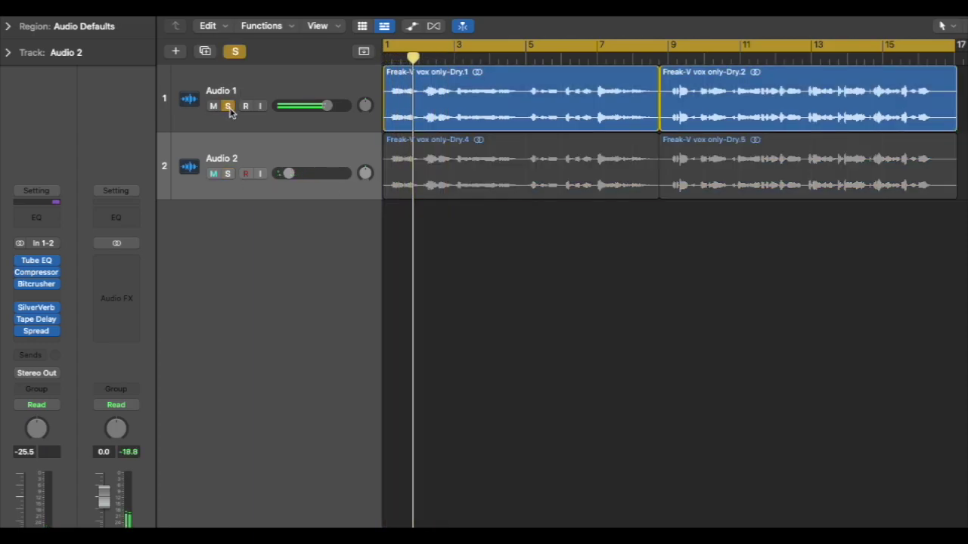
key(space)
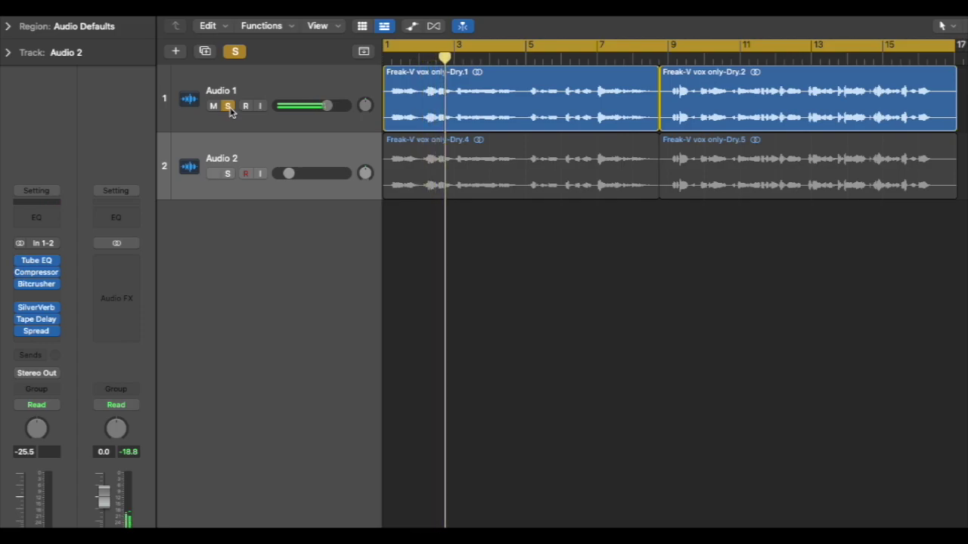
Solo Audio 2 together with Audio 1 and play both vocal tracks from the start.
click(228, 174)
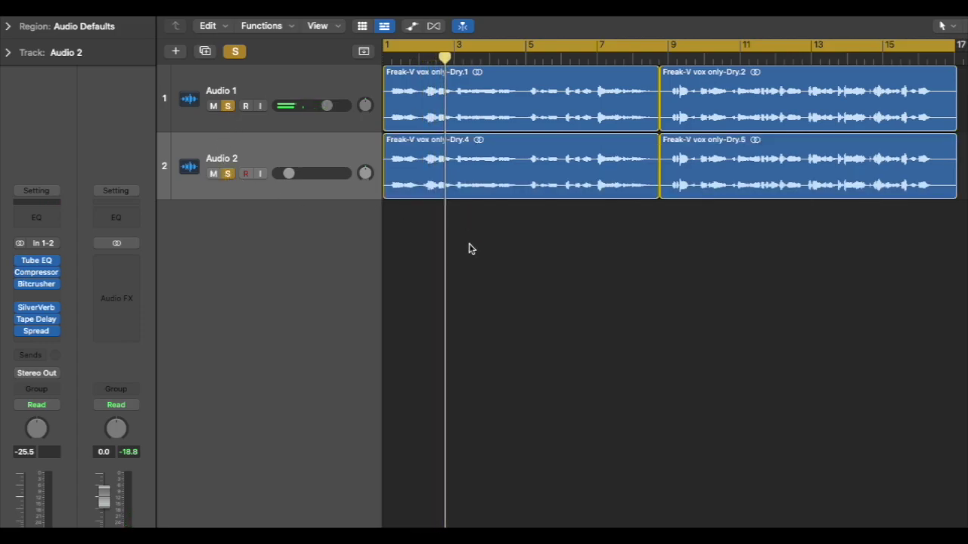
key(Return)
key(space)
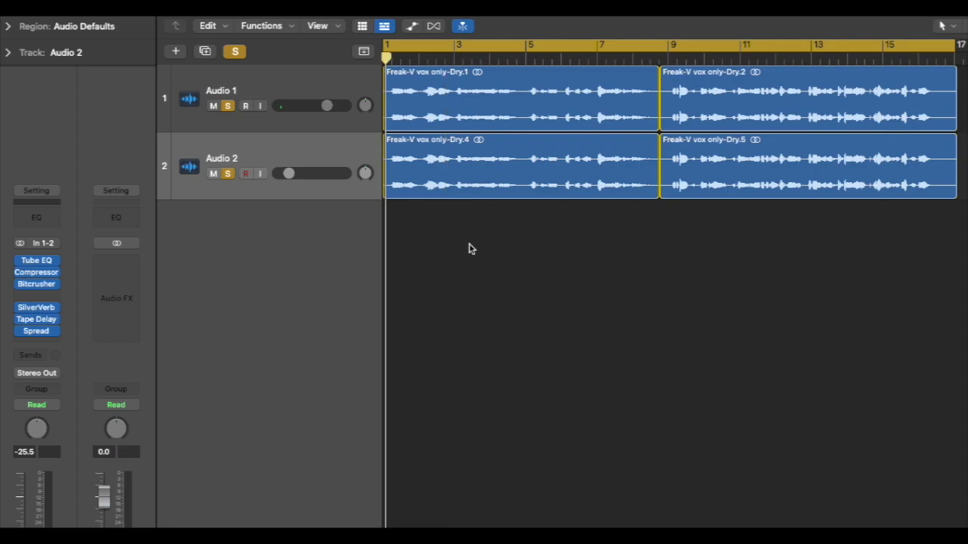